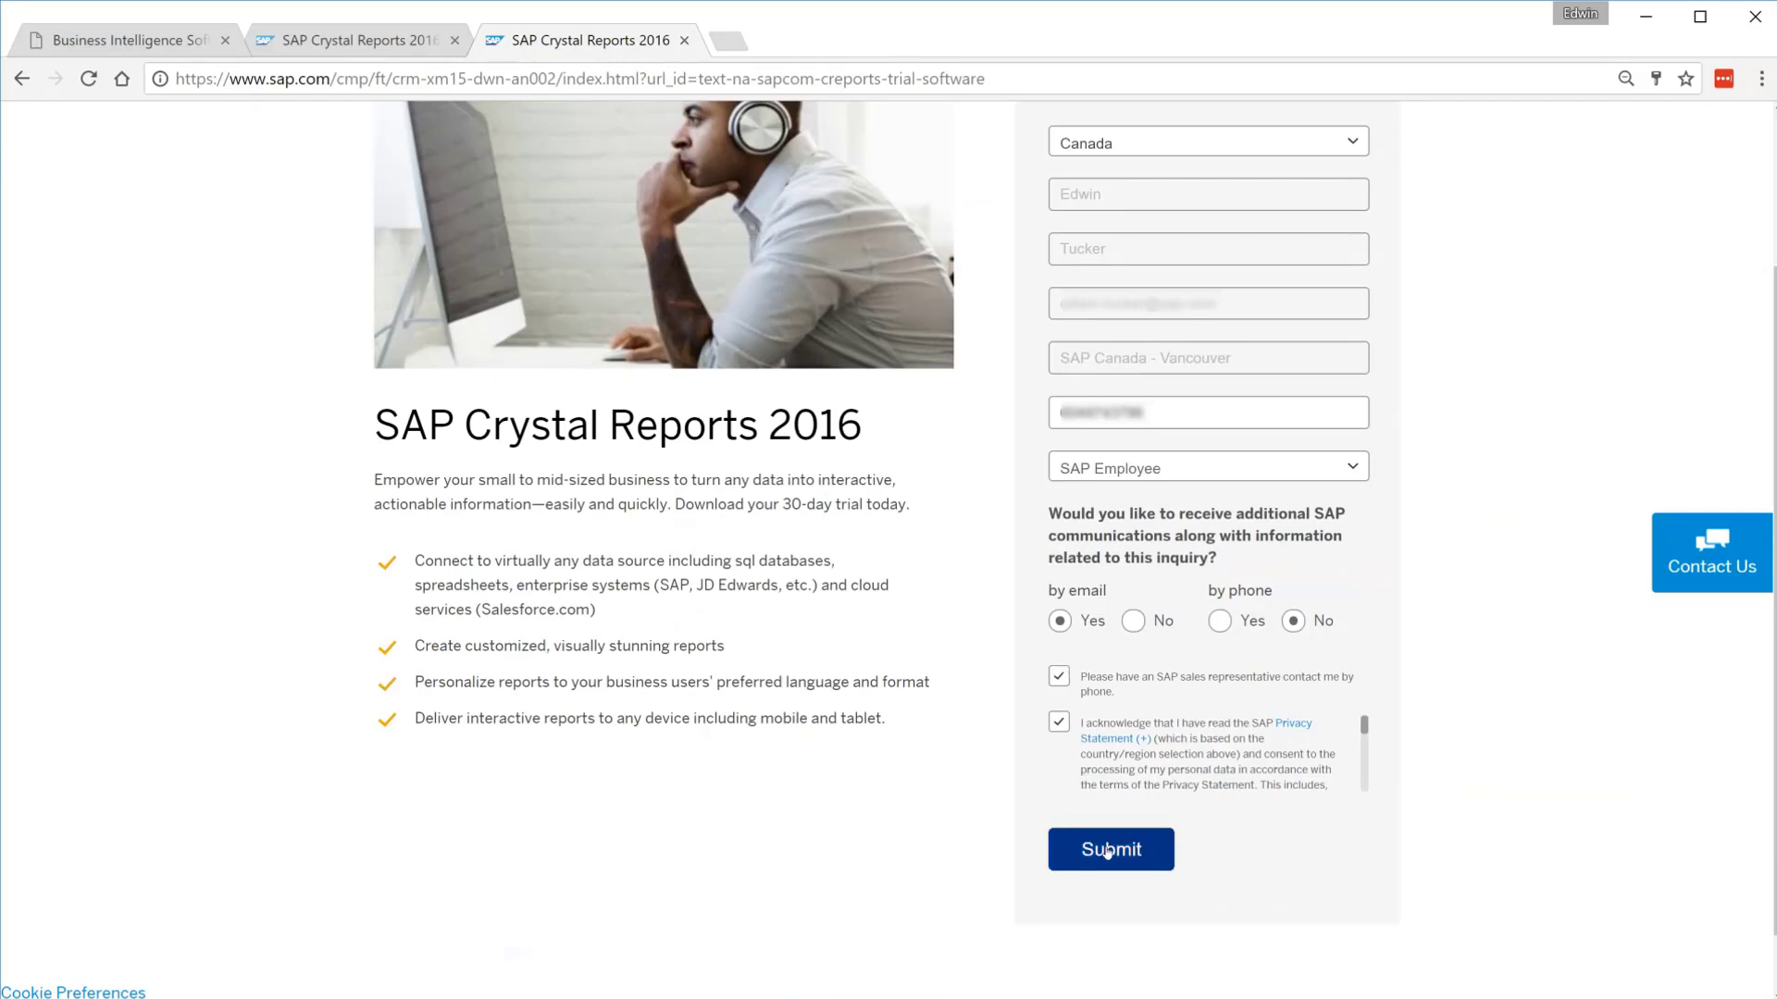
Step: Submit the completed trial request form and download SAP Crystal Reports 2016
{"action": "left_click", "coordinate": [1107, 852]}
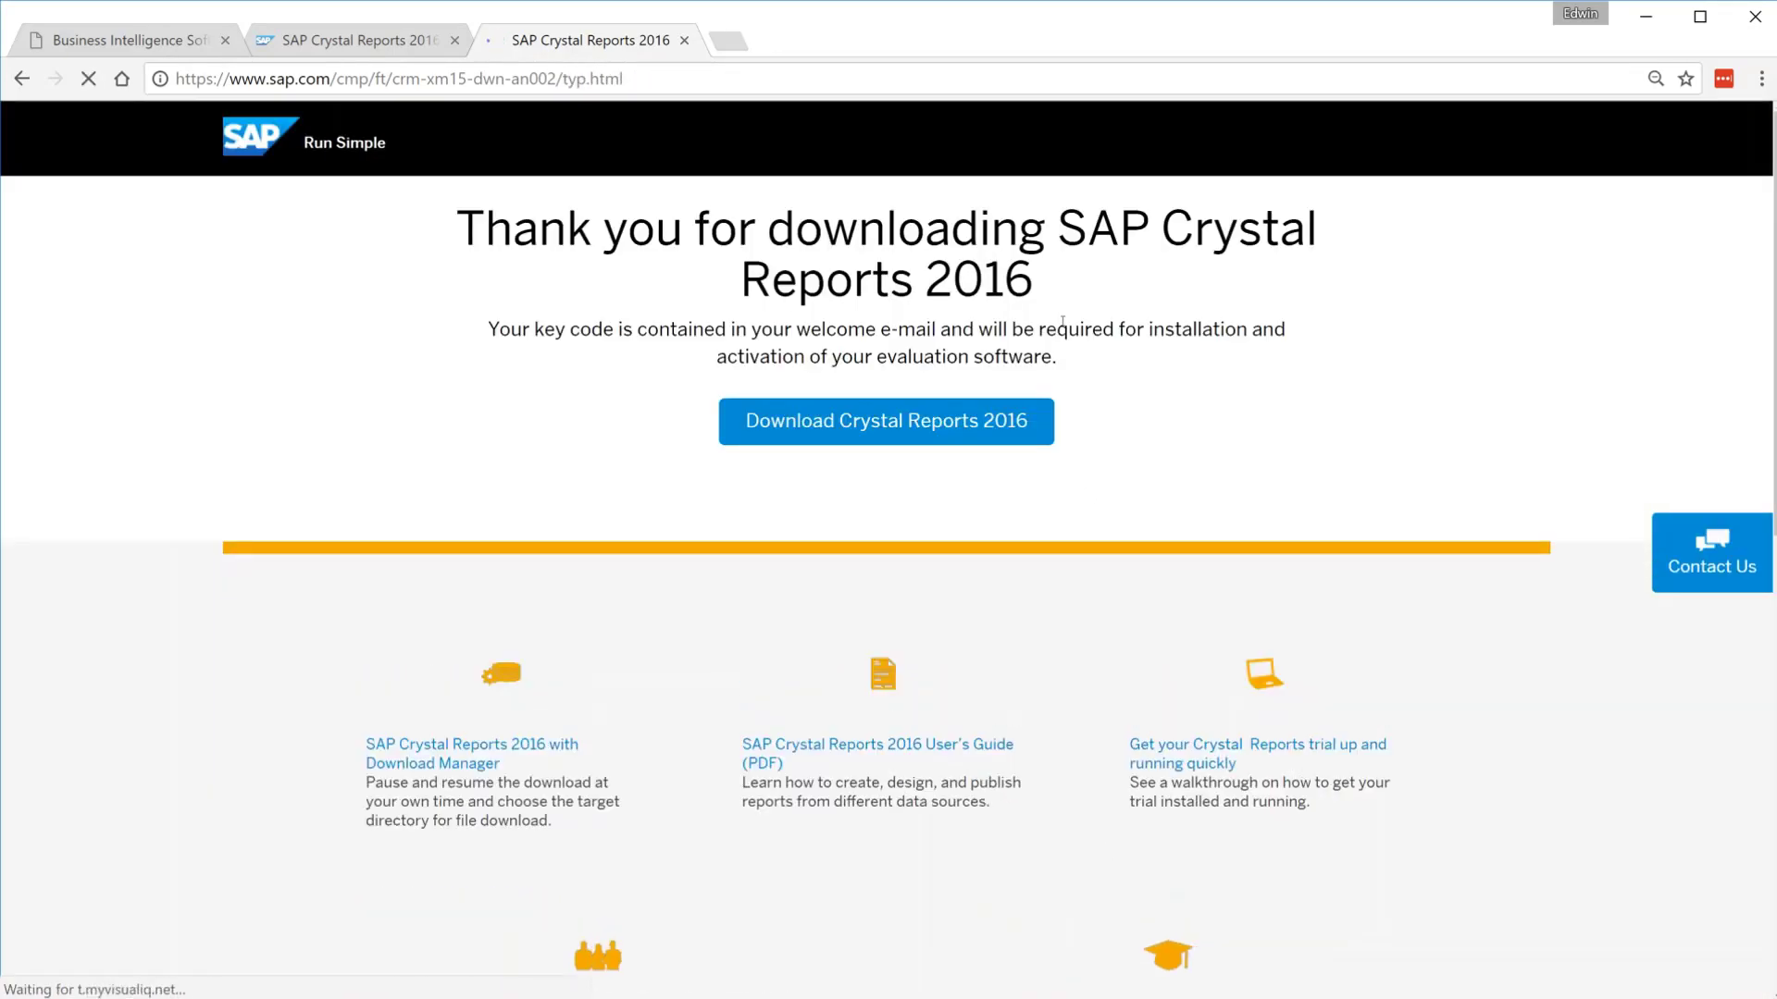
{"action": "left_click", "coordinate": [937, 409]}
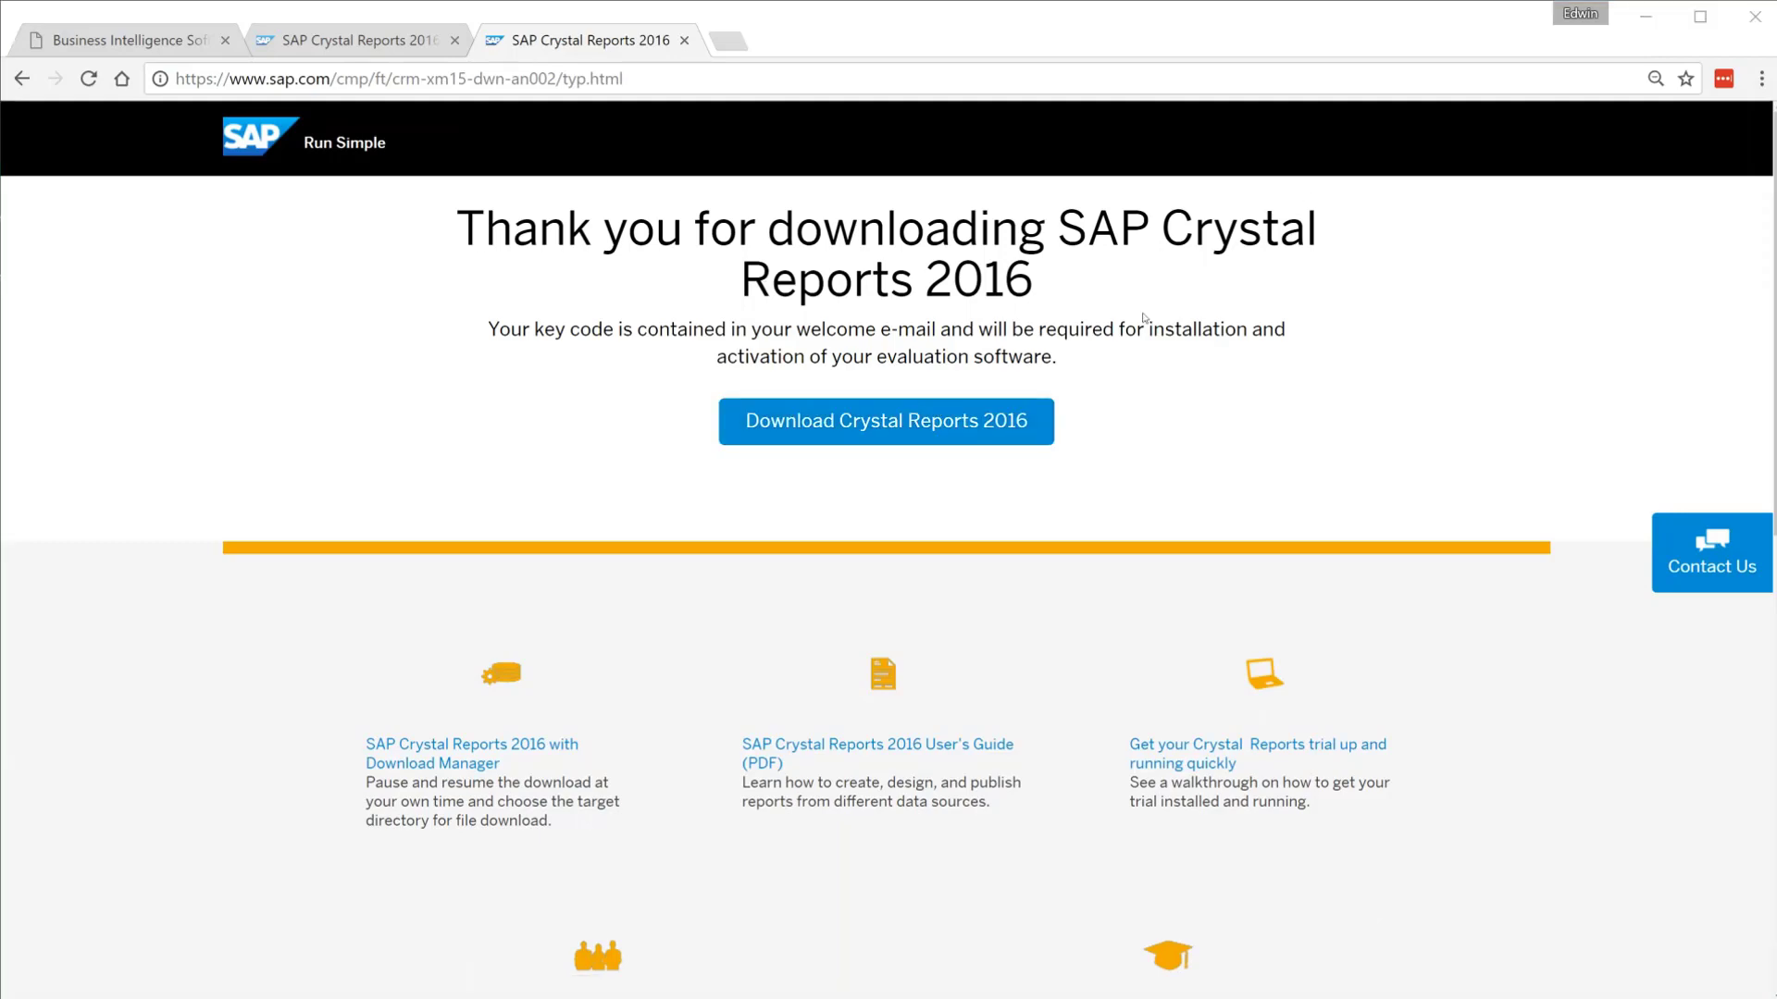
{"action": "left_click", "coordinate": [1008, 413]}
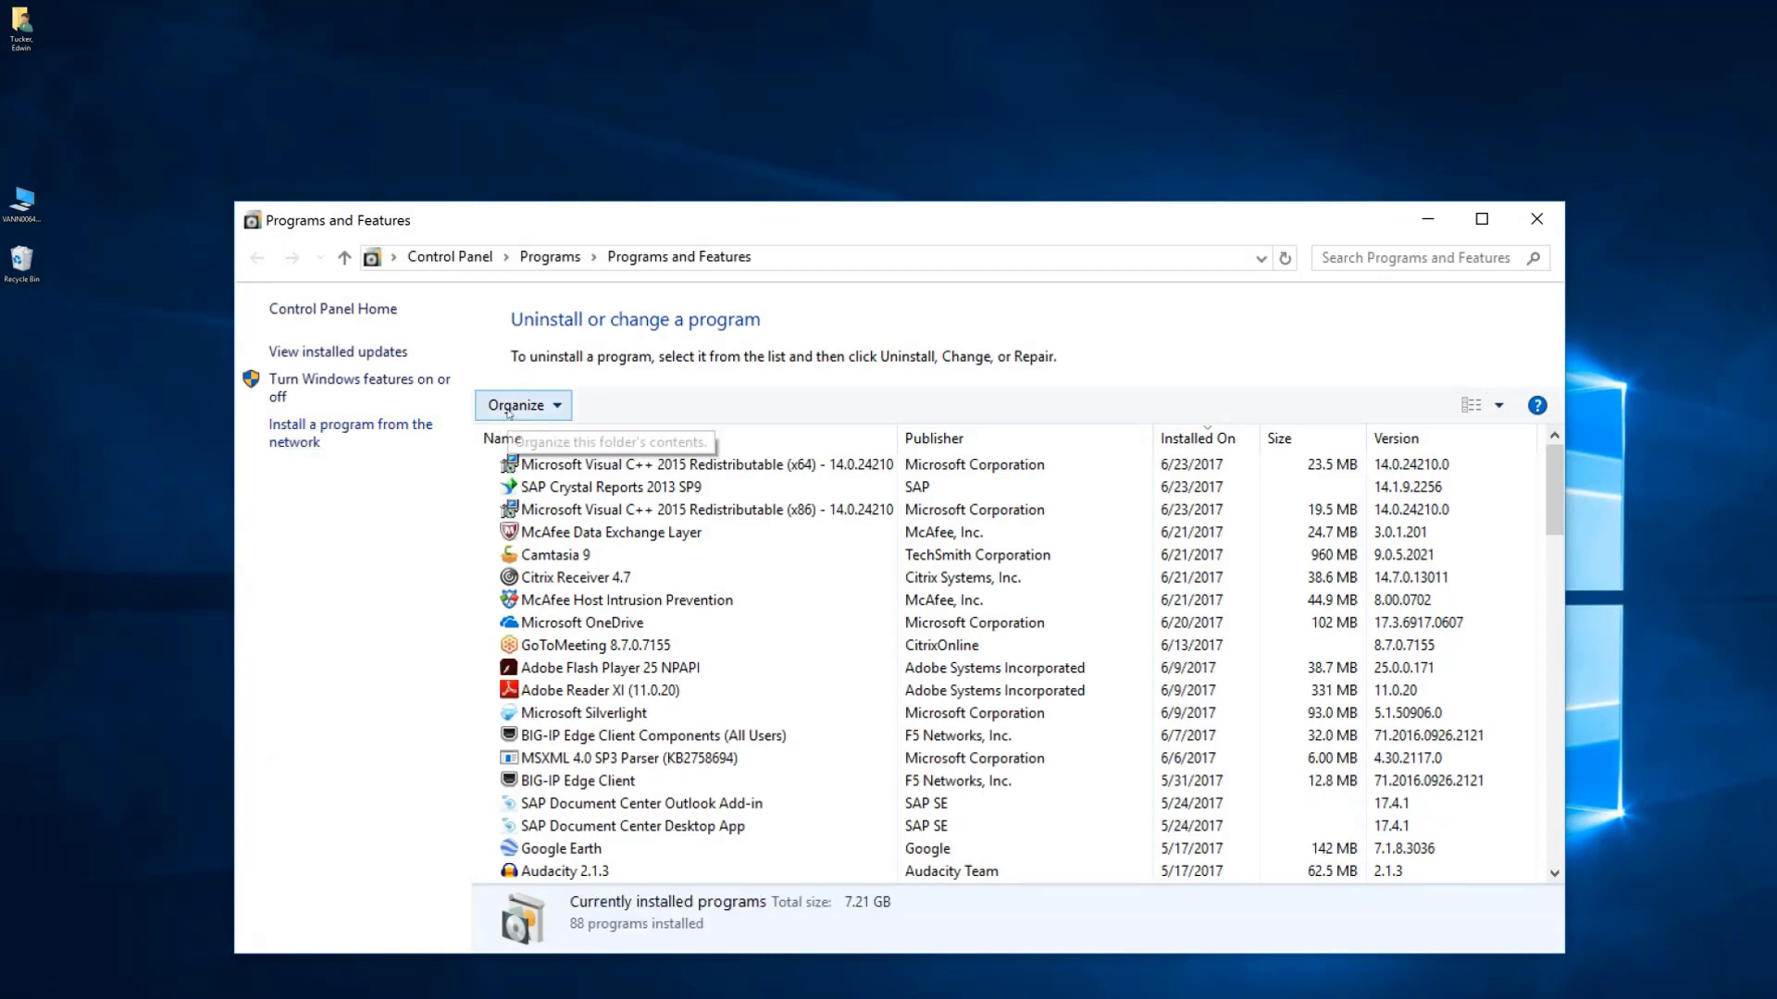
Step: Uninstall SAP Crystal Reports 2013 SP9 from the computer and close the installed programs list
{"action": "left_click", "coordinate": [623, 490]}
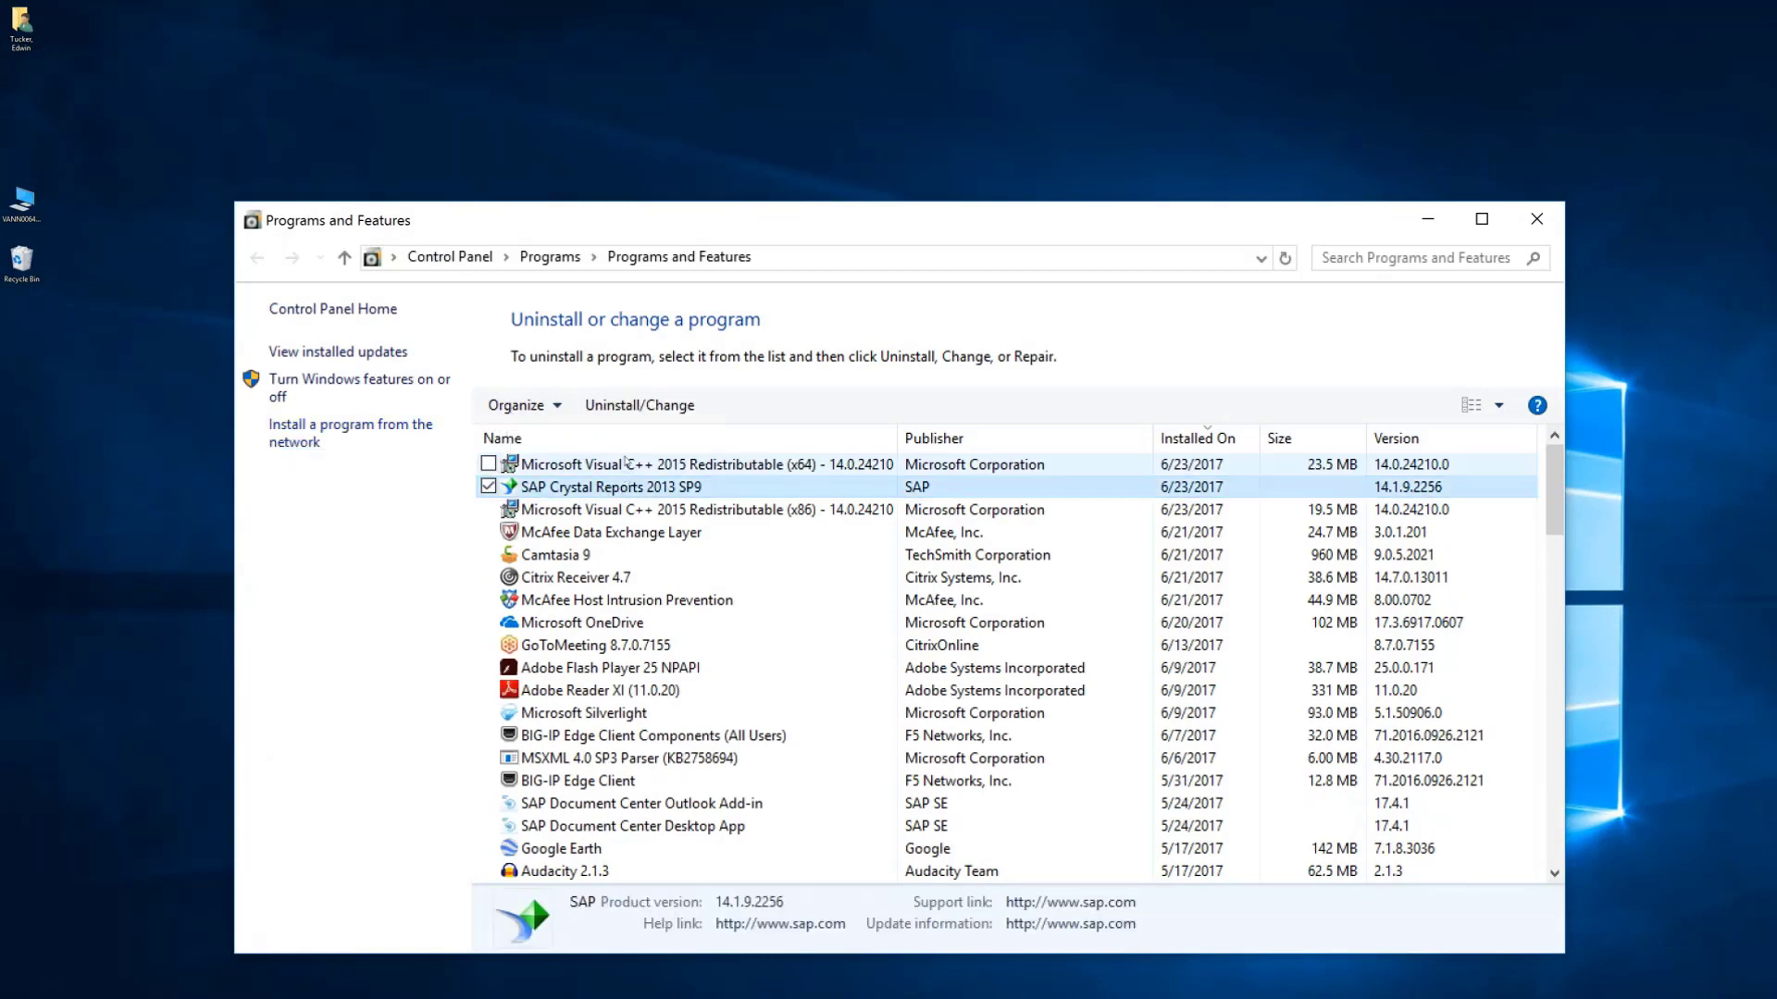
{"action": "left_click", "coordinate": [626, 405]}
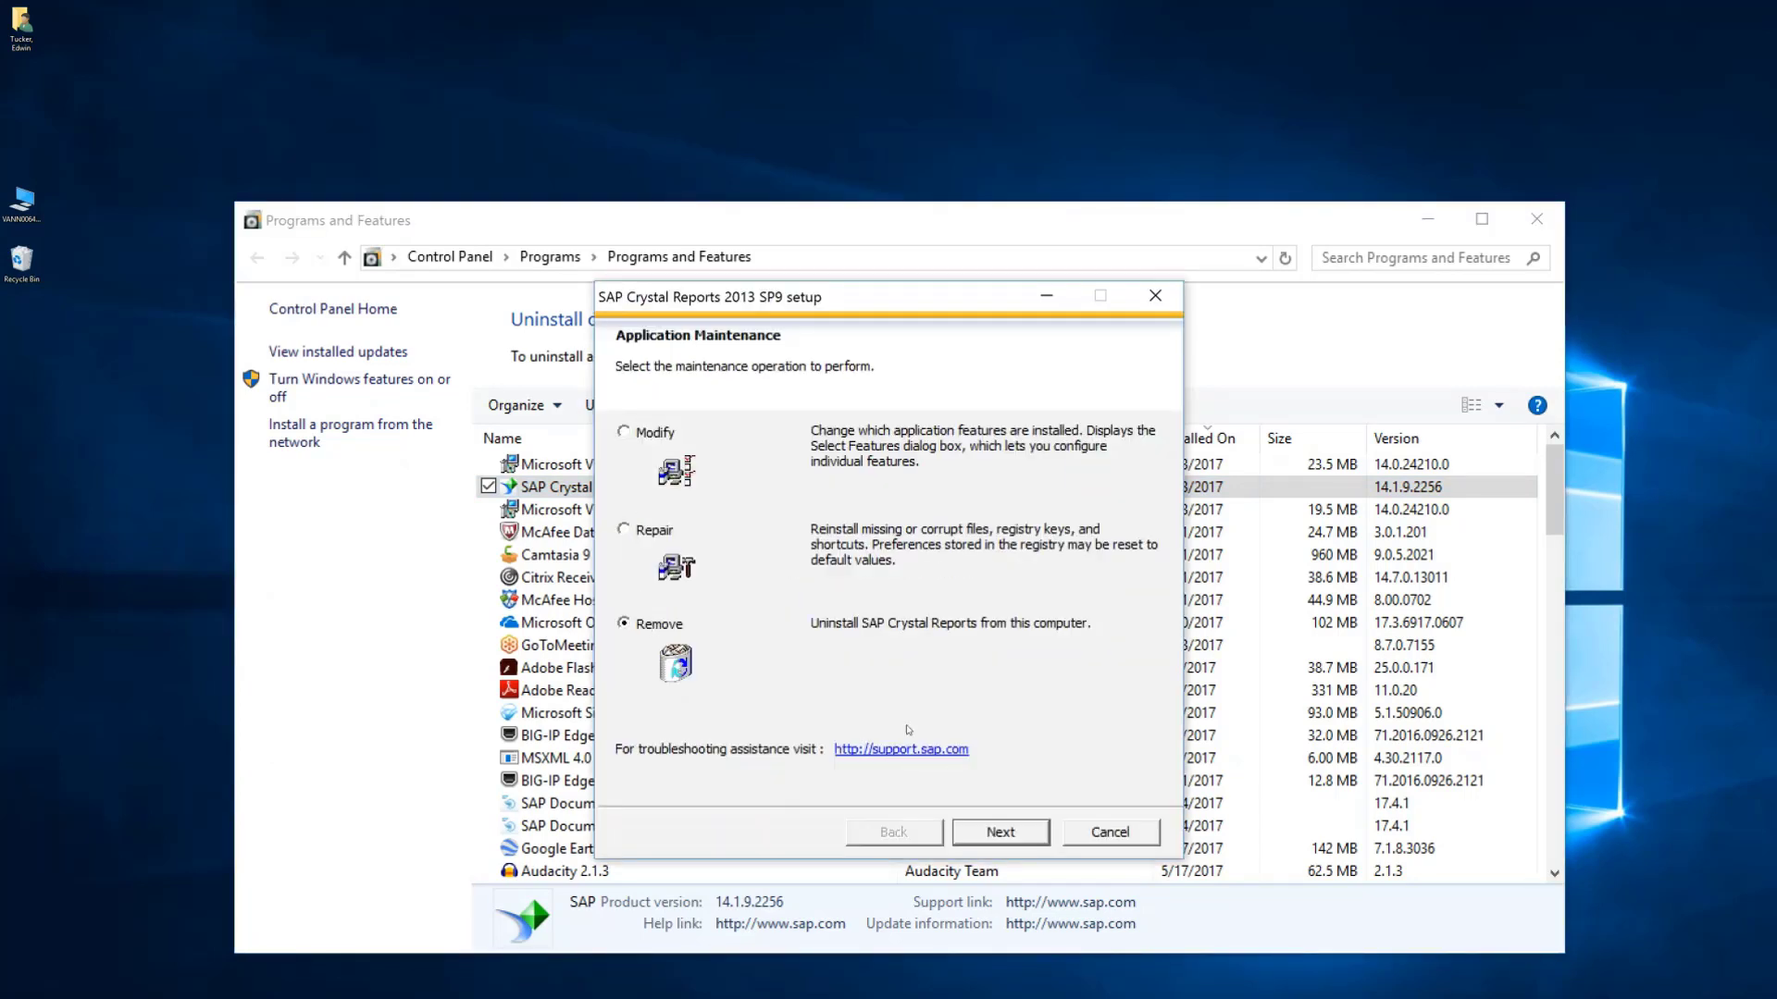
{"action": "left_click", "coordinate": [1030, 831]}
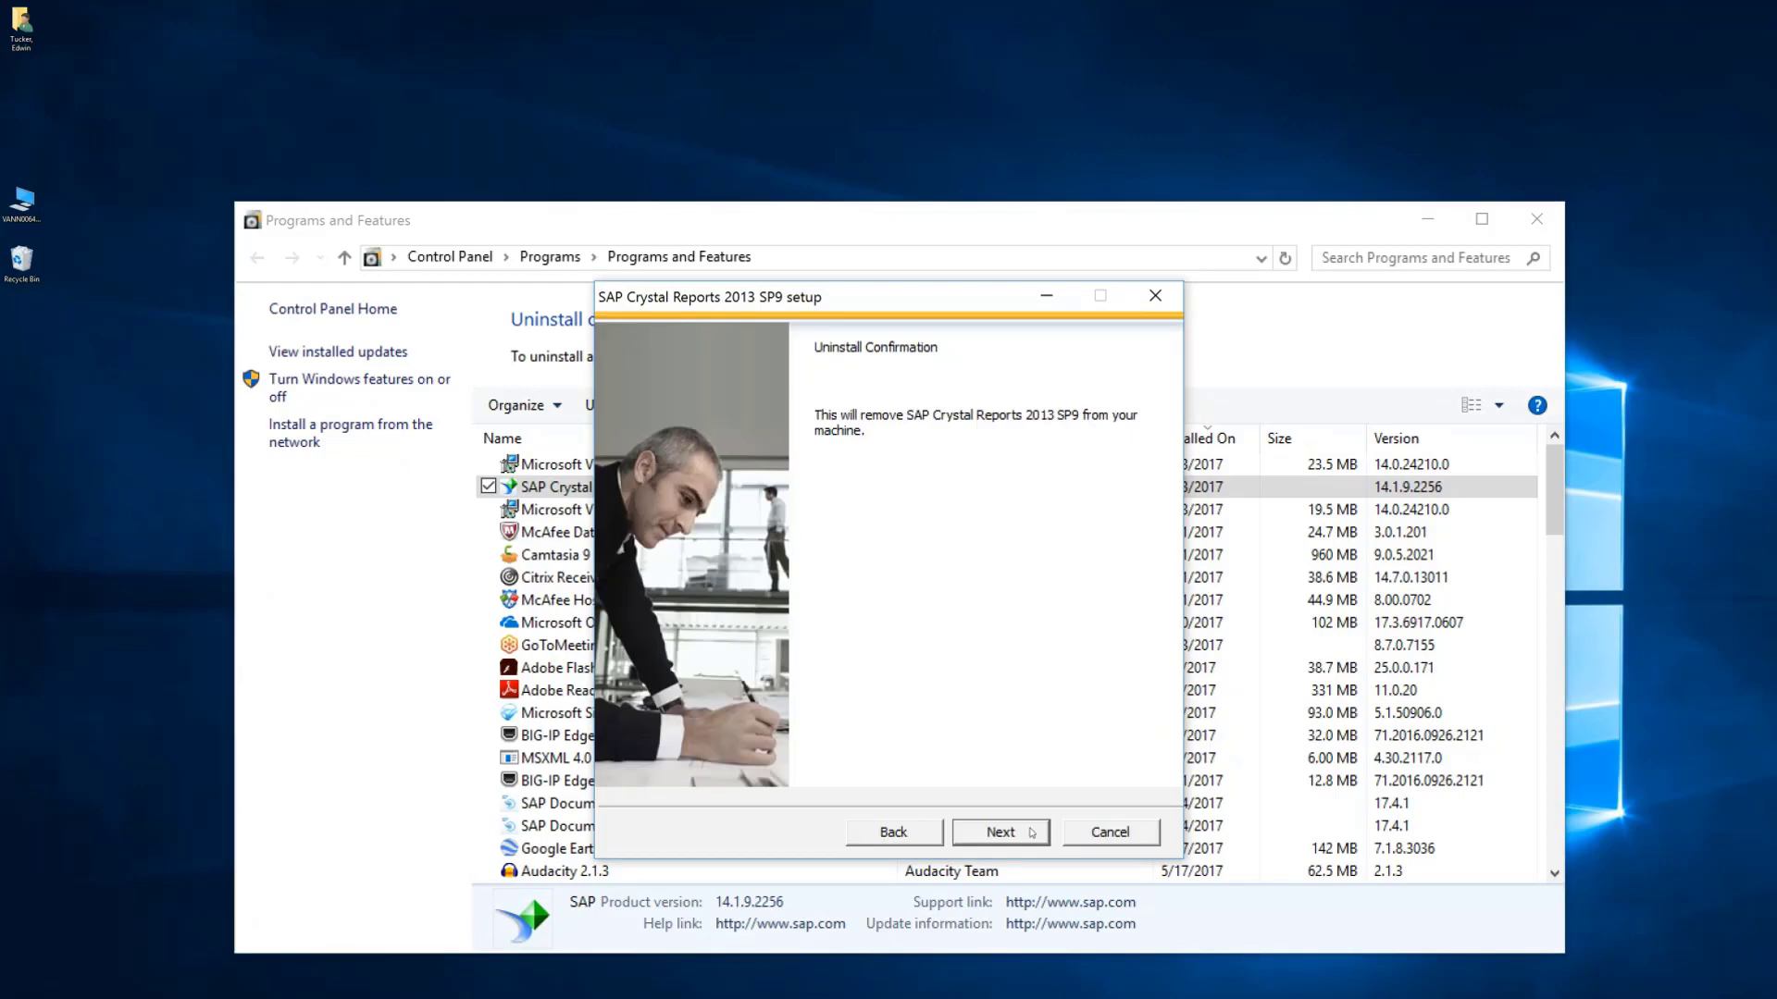
{"action": "left_click", "coordinate": [1032, 832]}
{"action": "left_click", "coordinate": [1527, 219]}
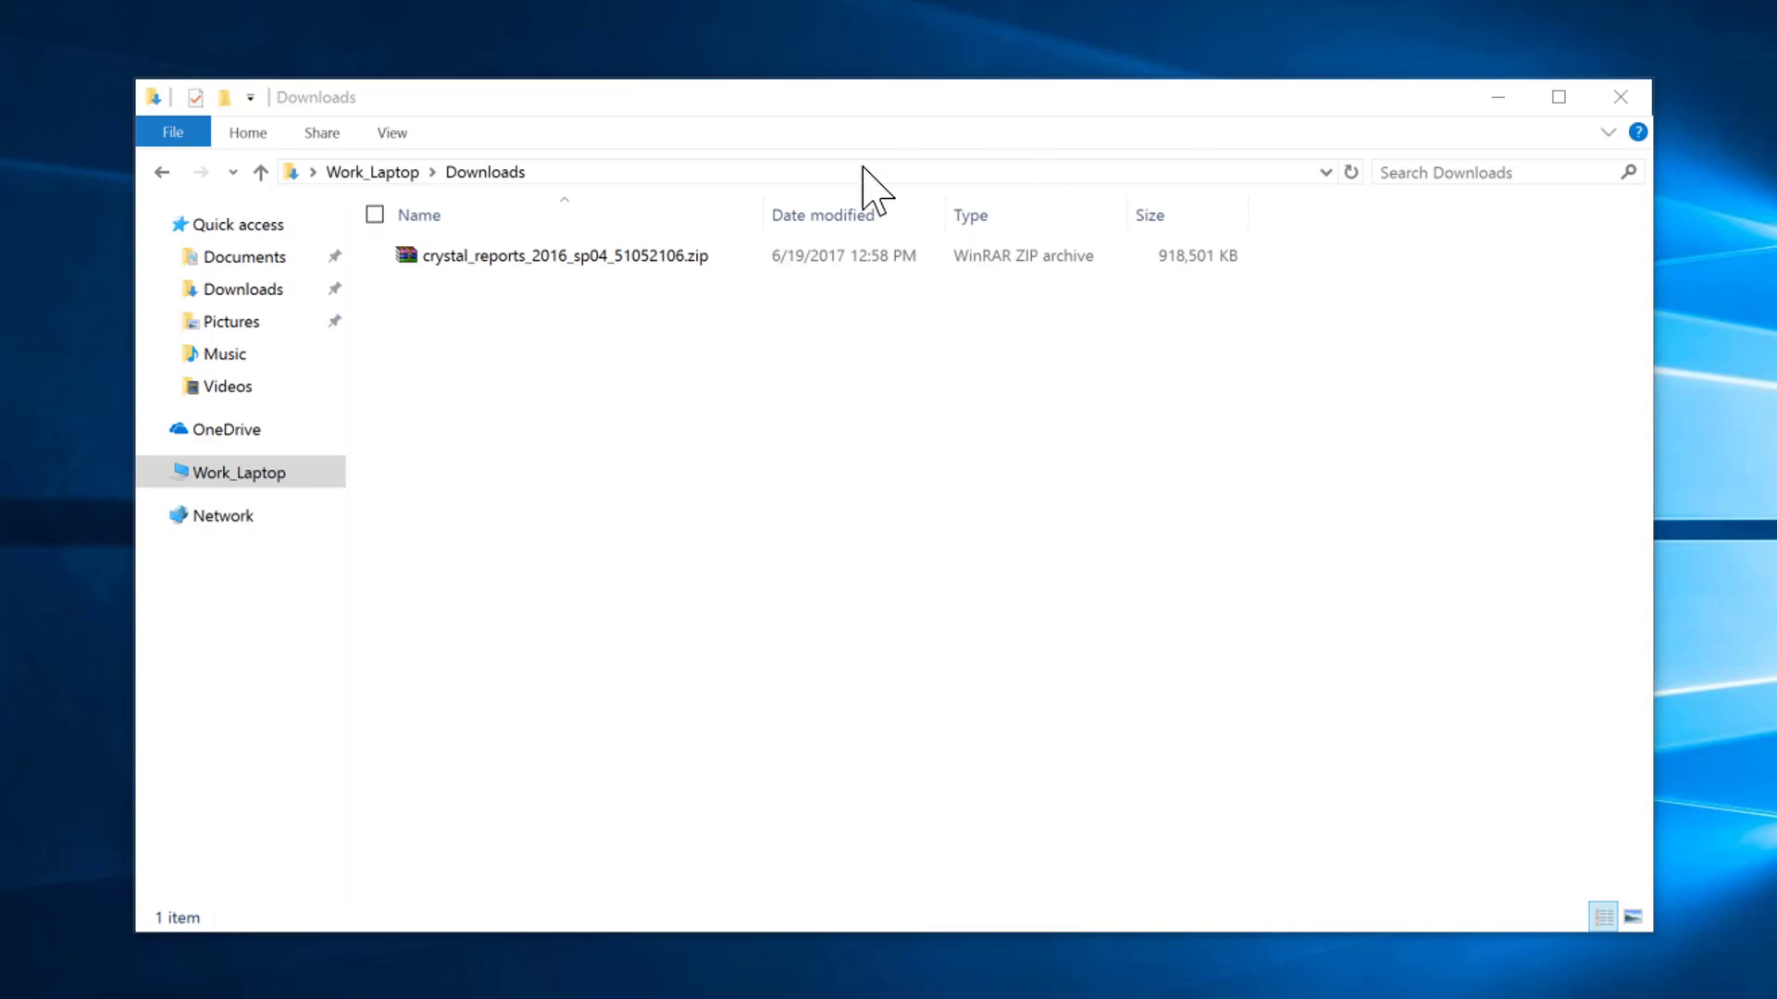
Step: Extract crystal_reports_2016_sp04_51052106.zip to a folder of the same name and open DATA_UNITS\CrystalReports inside it
{"action": "right_click", "coordinate": [687, 264]}
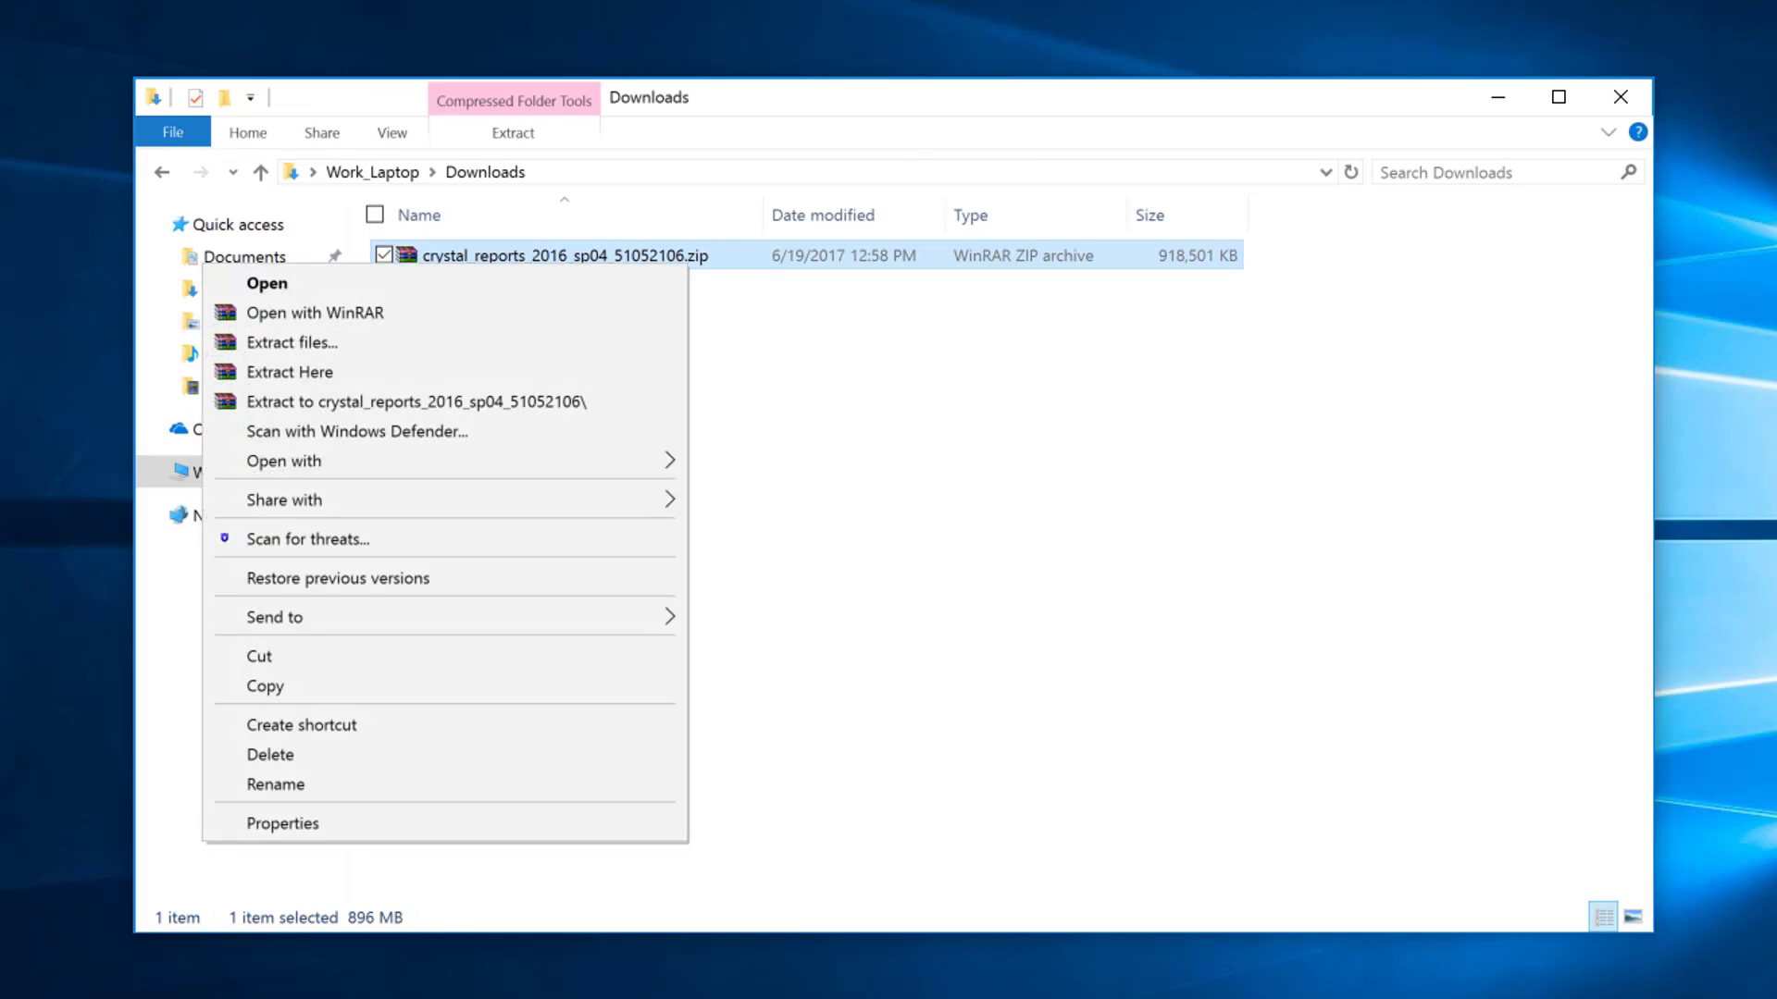
{"action": "left_click", "coordinate": [488, 403]}
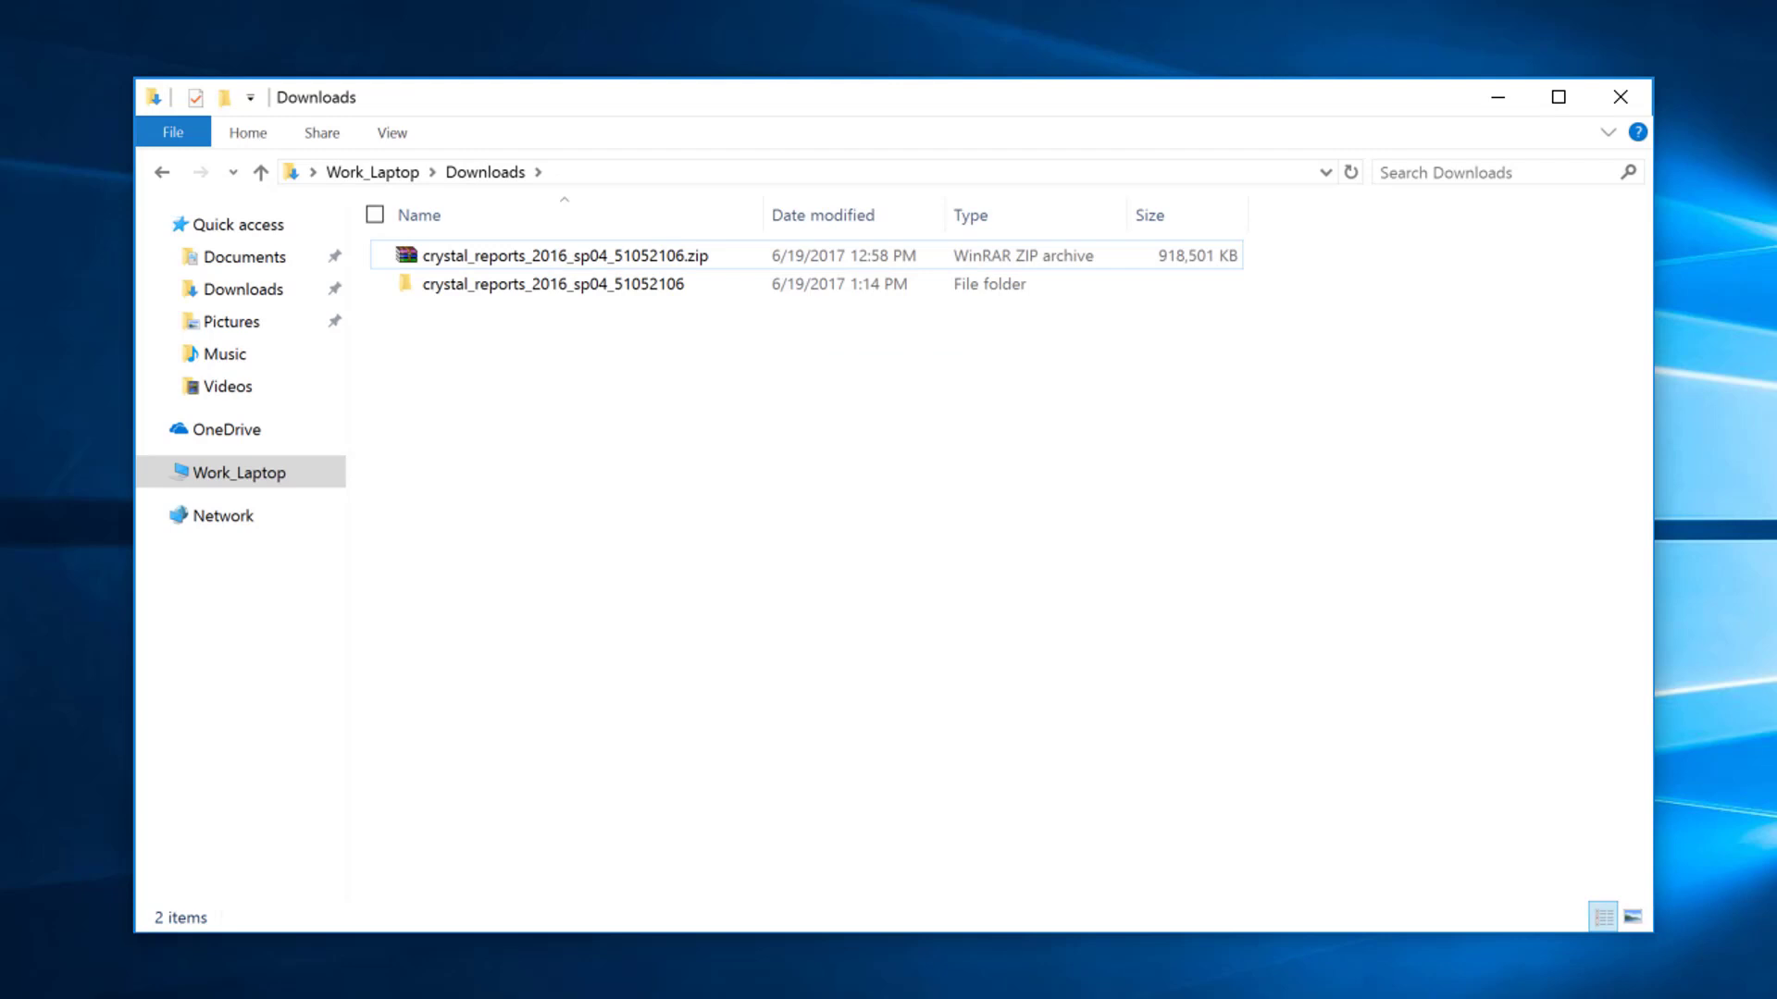
{"action": "double_click", "coordinate": [581, 287]}
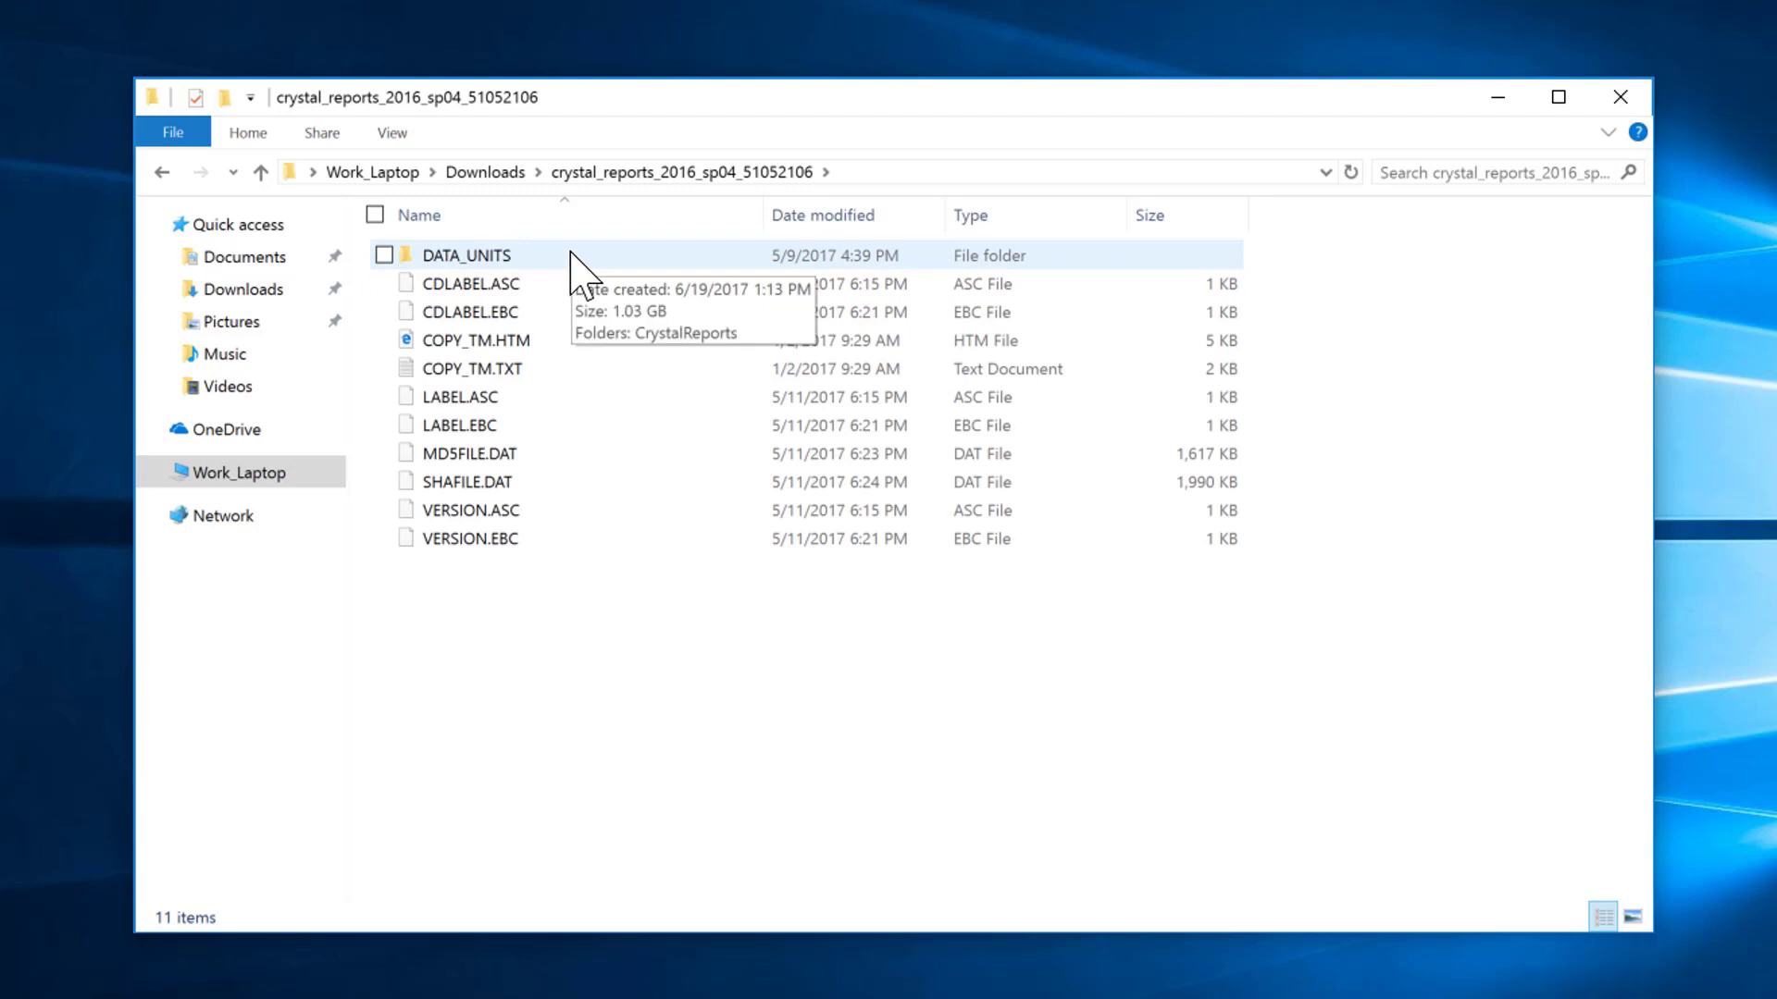
{"action": "double_click", "coordinate": [571, 255]}
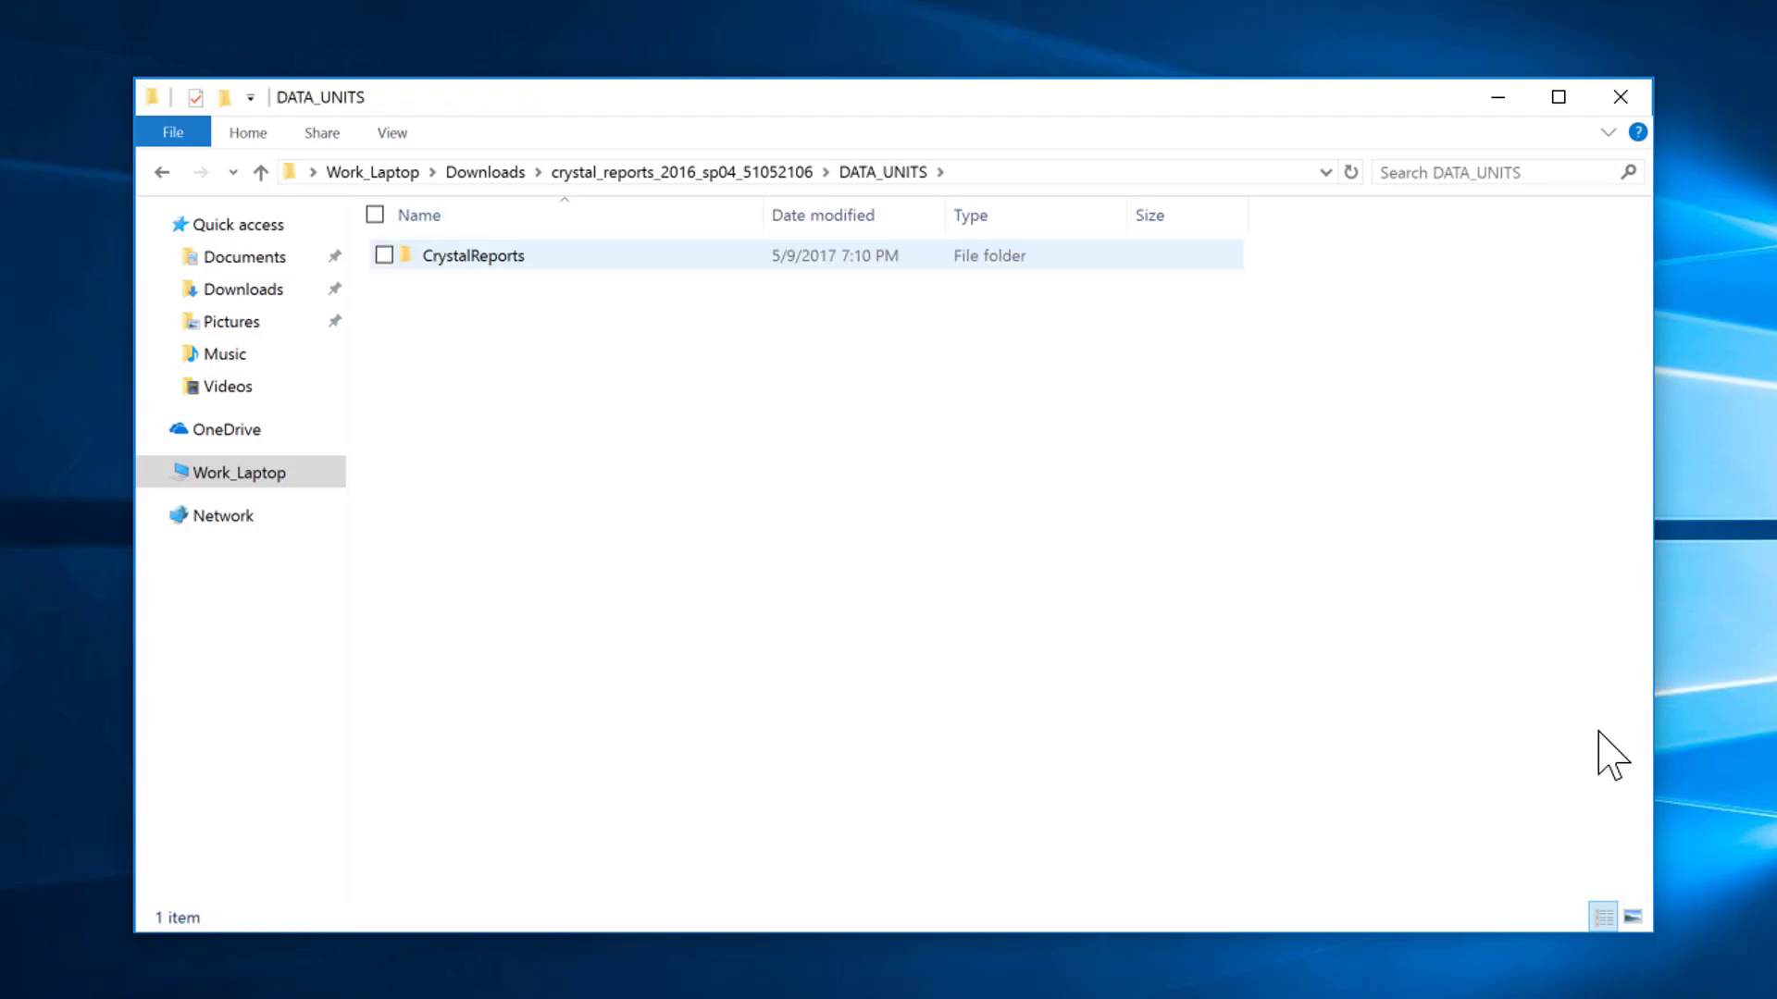
{"action": "key", "text": "Return"}
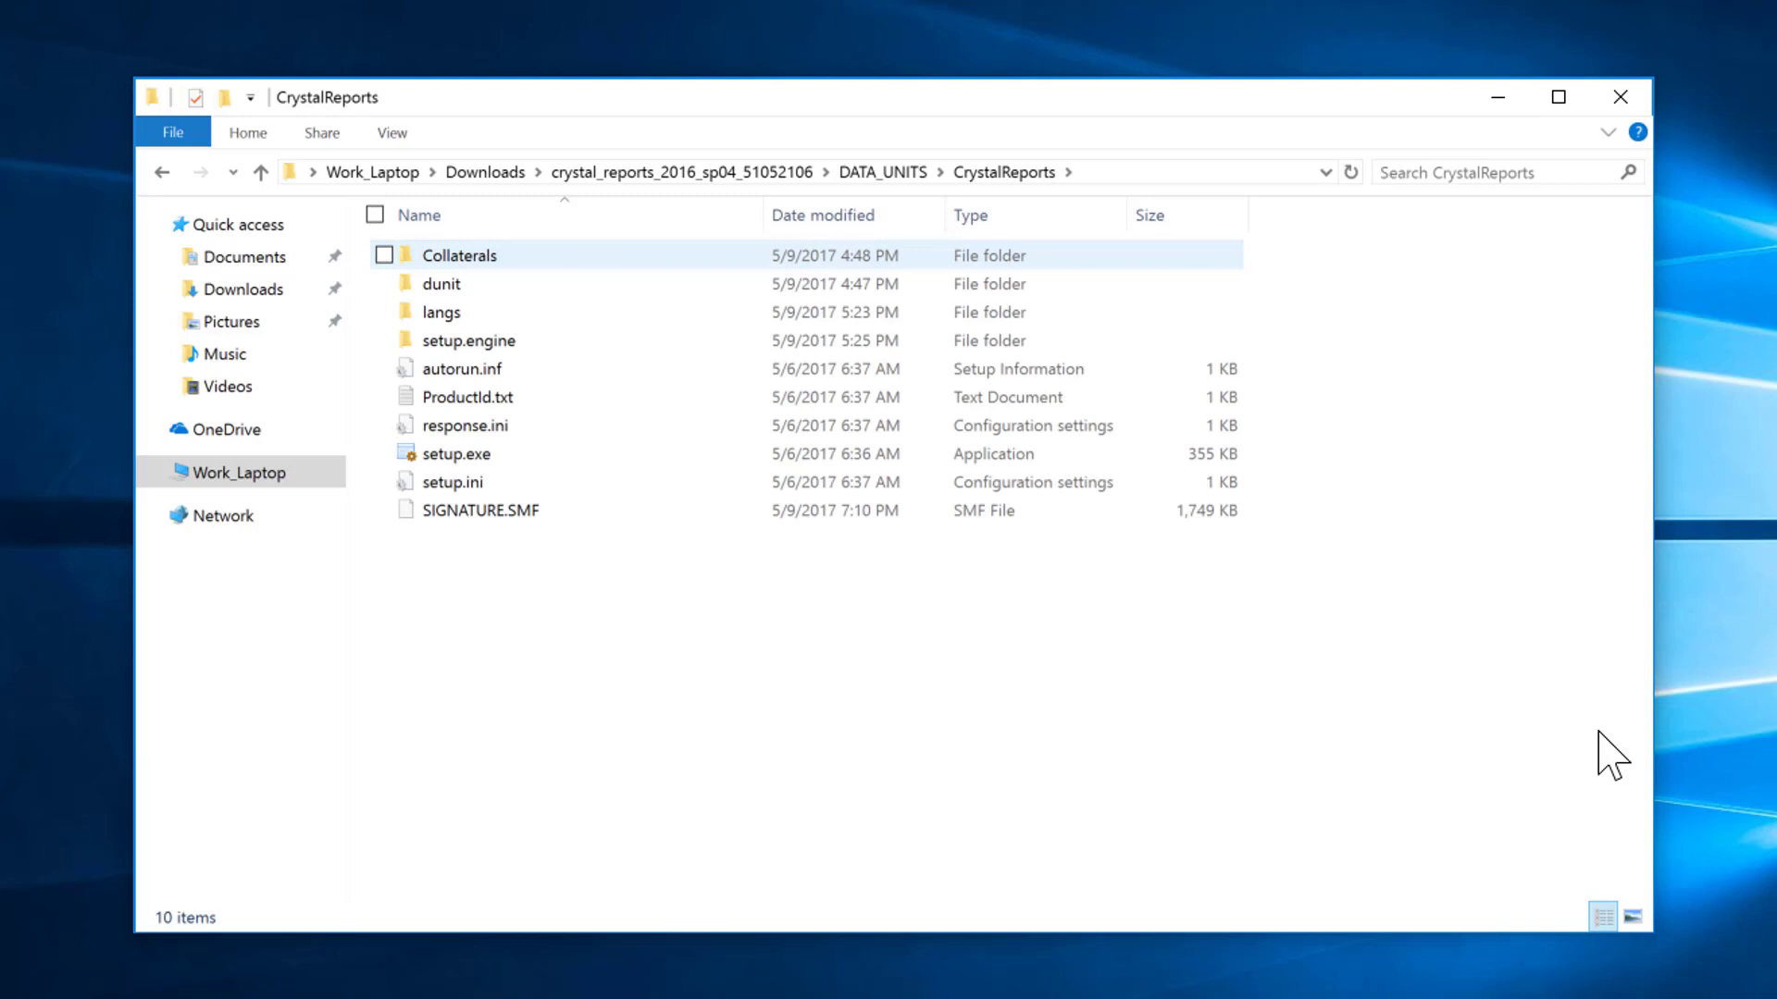
Step: Run setup.exe as administrator, allow it to make changes, and use English as the setup language
{"action": "left_click", "coordinate": [556, 457]}
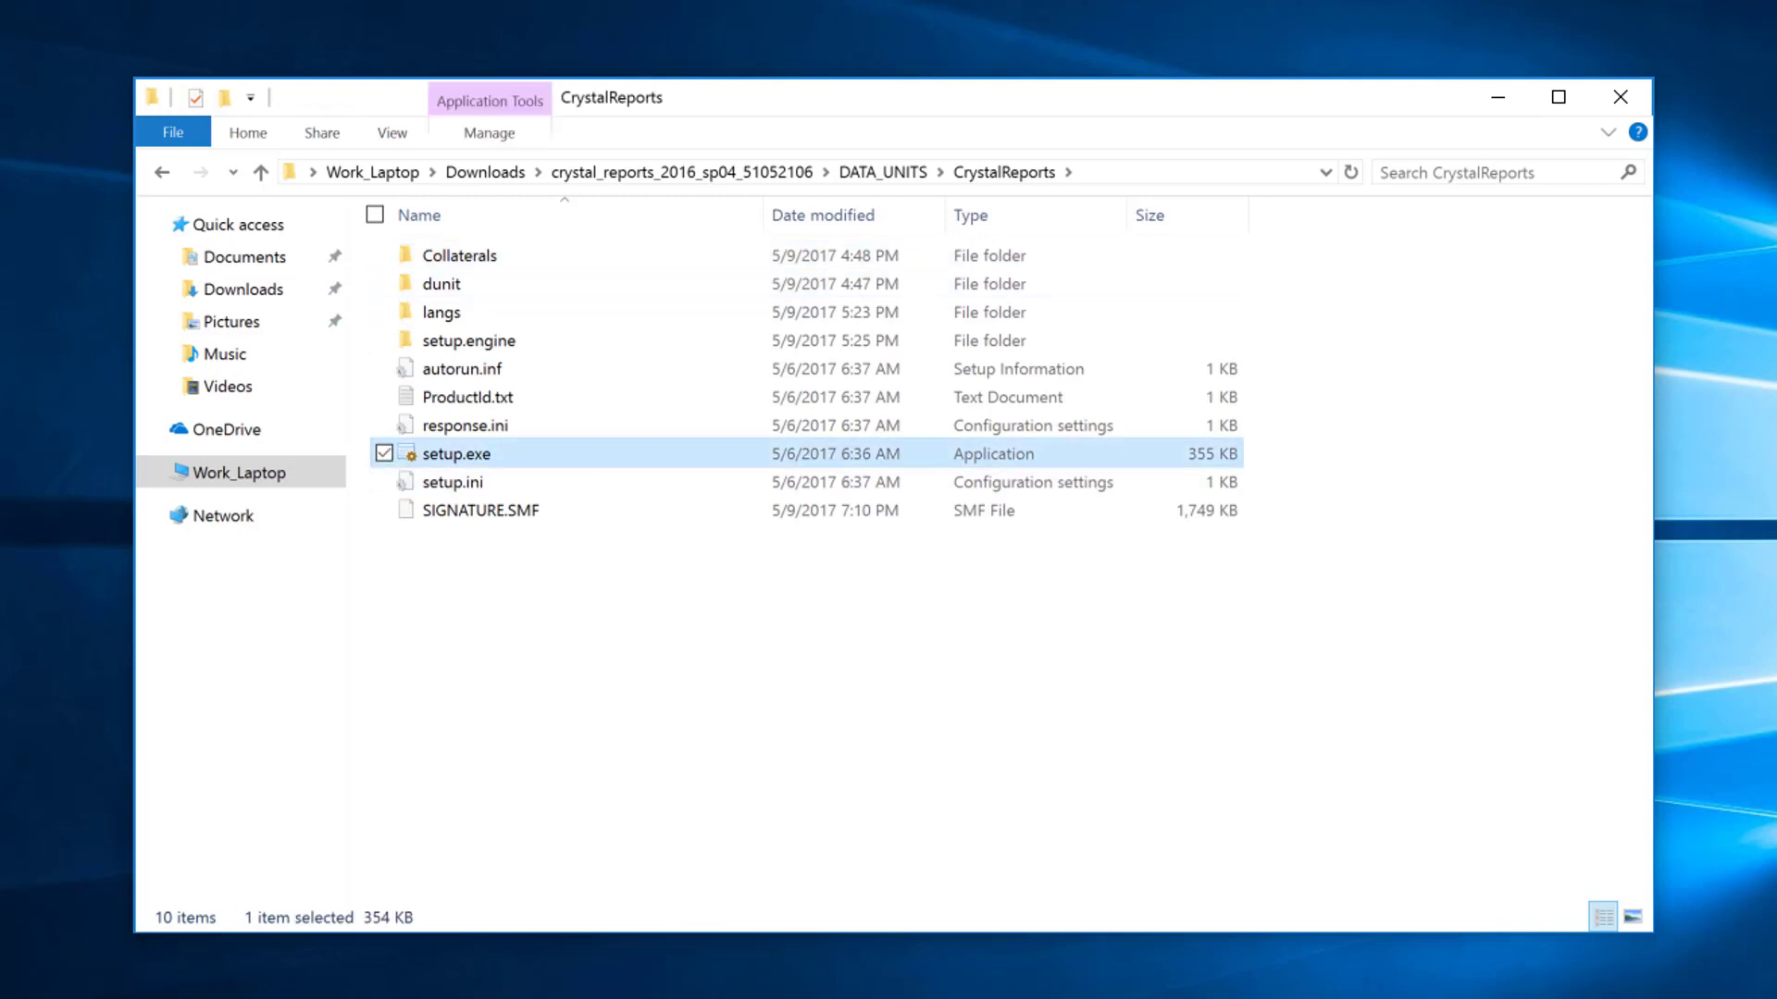
{"action": "key", "text": "shift+F10"}
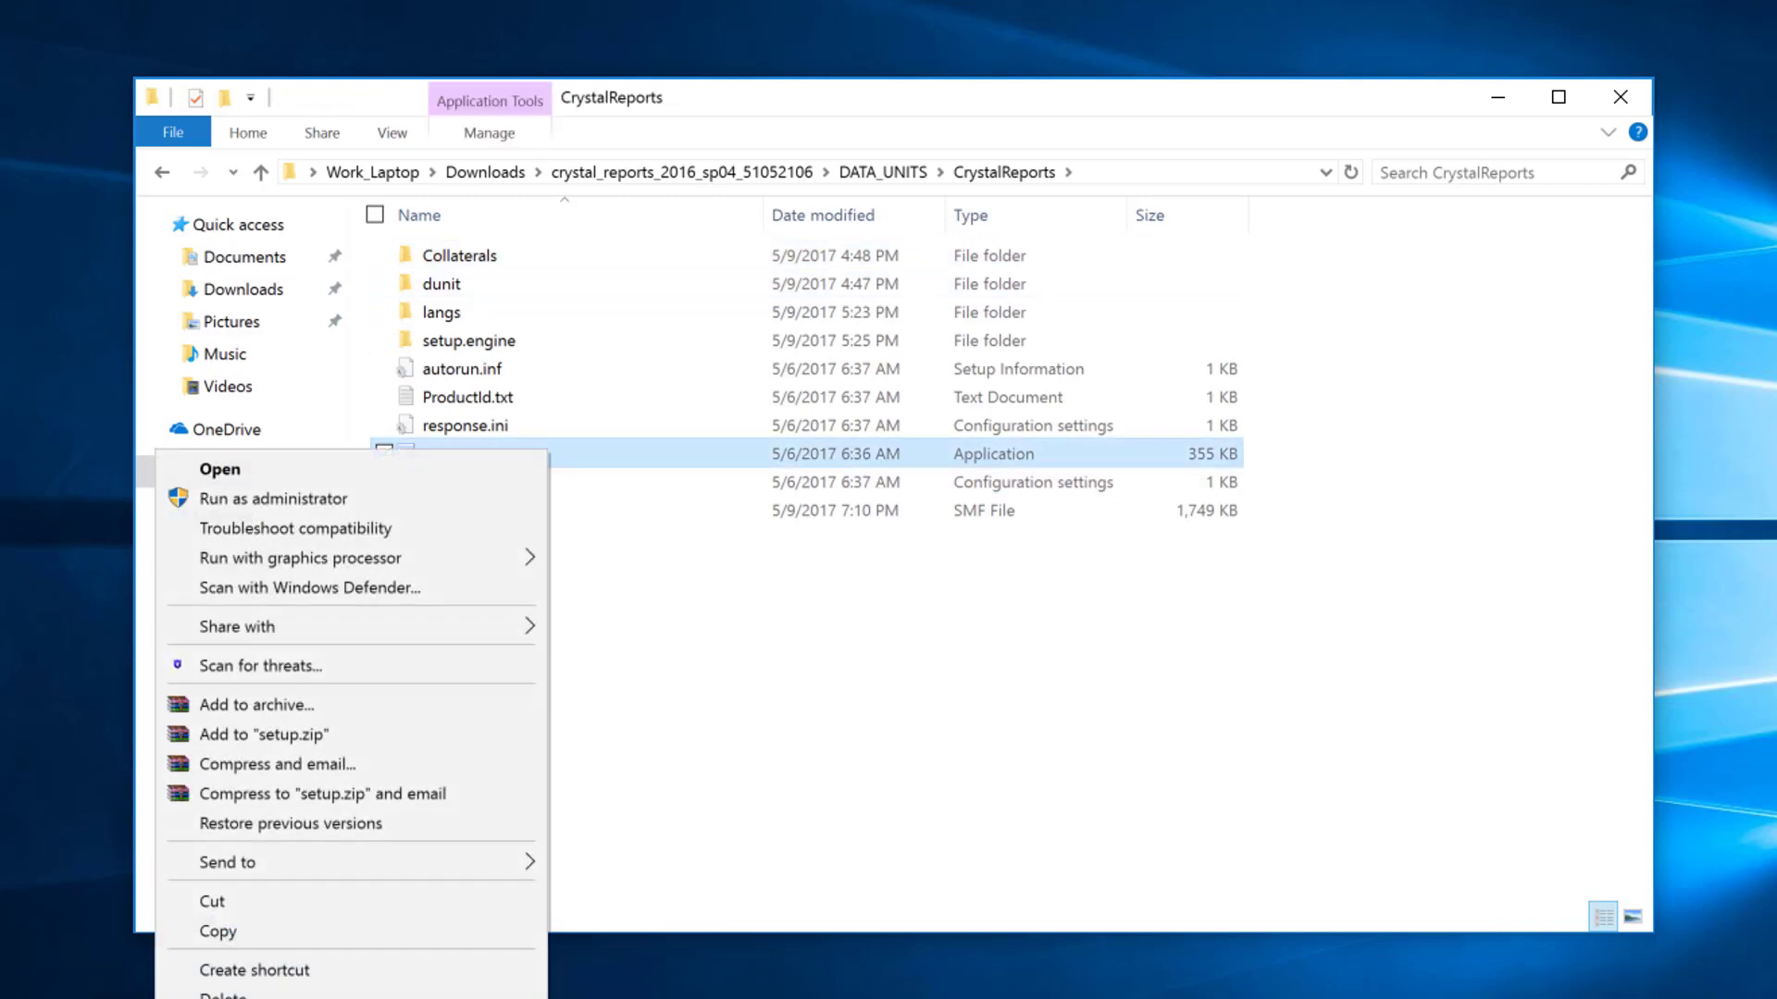
{"action": "left_click", "coordinate": [359, 504]}
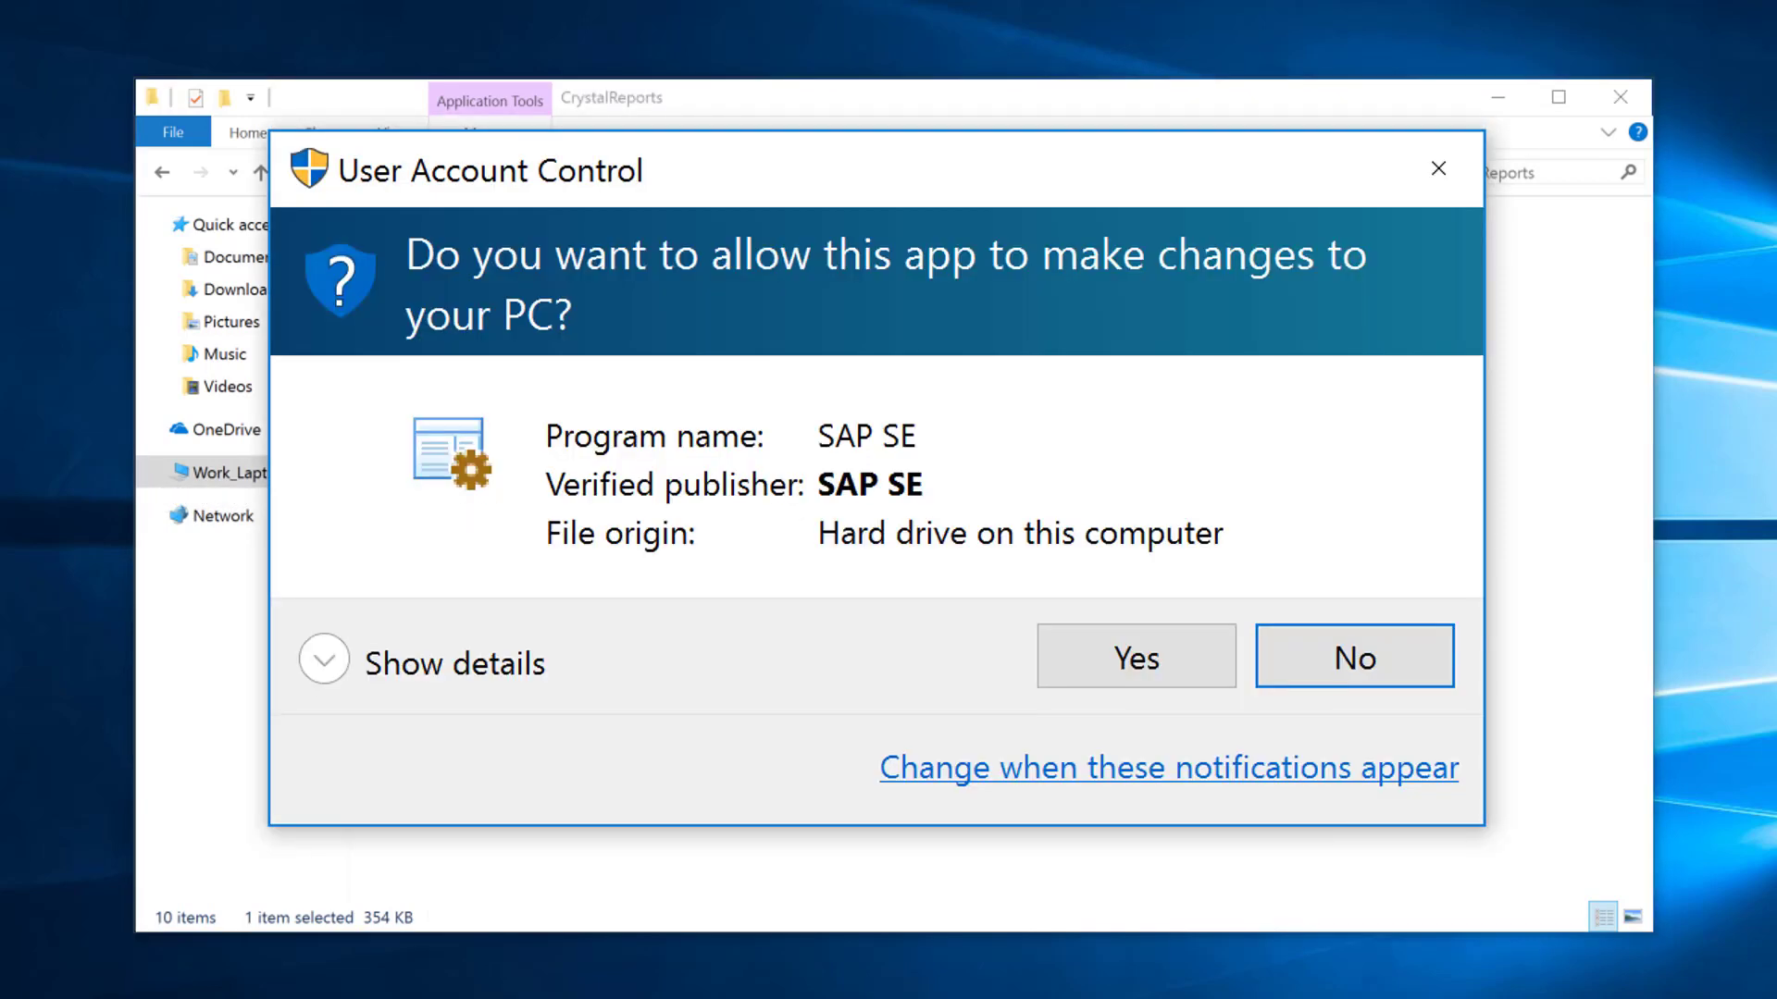
{"action": "left_click", "coordinate": [1106, 680]}
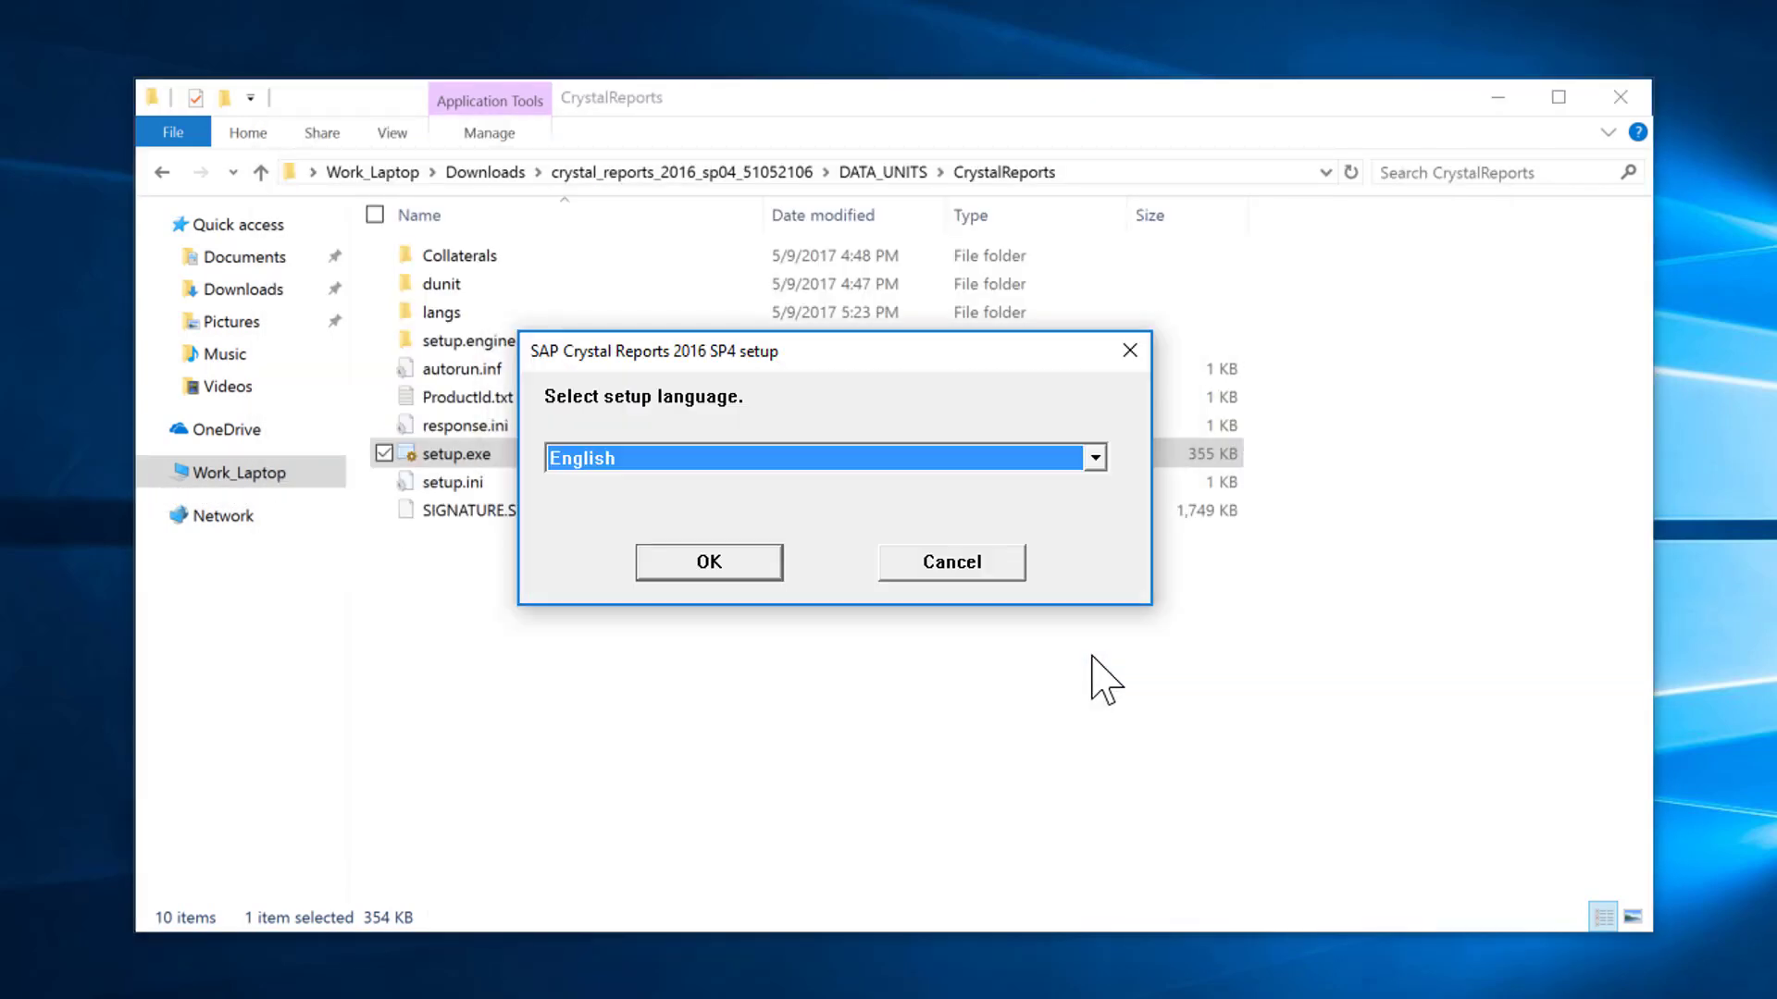
{"action": "left_click", "coordinate": [704, 566]}
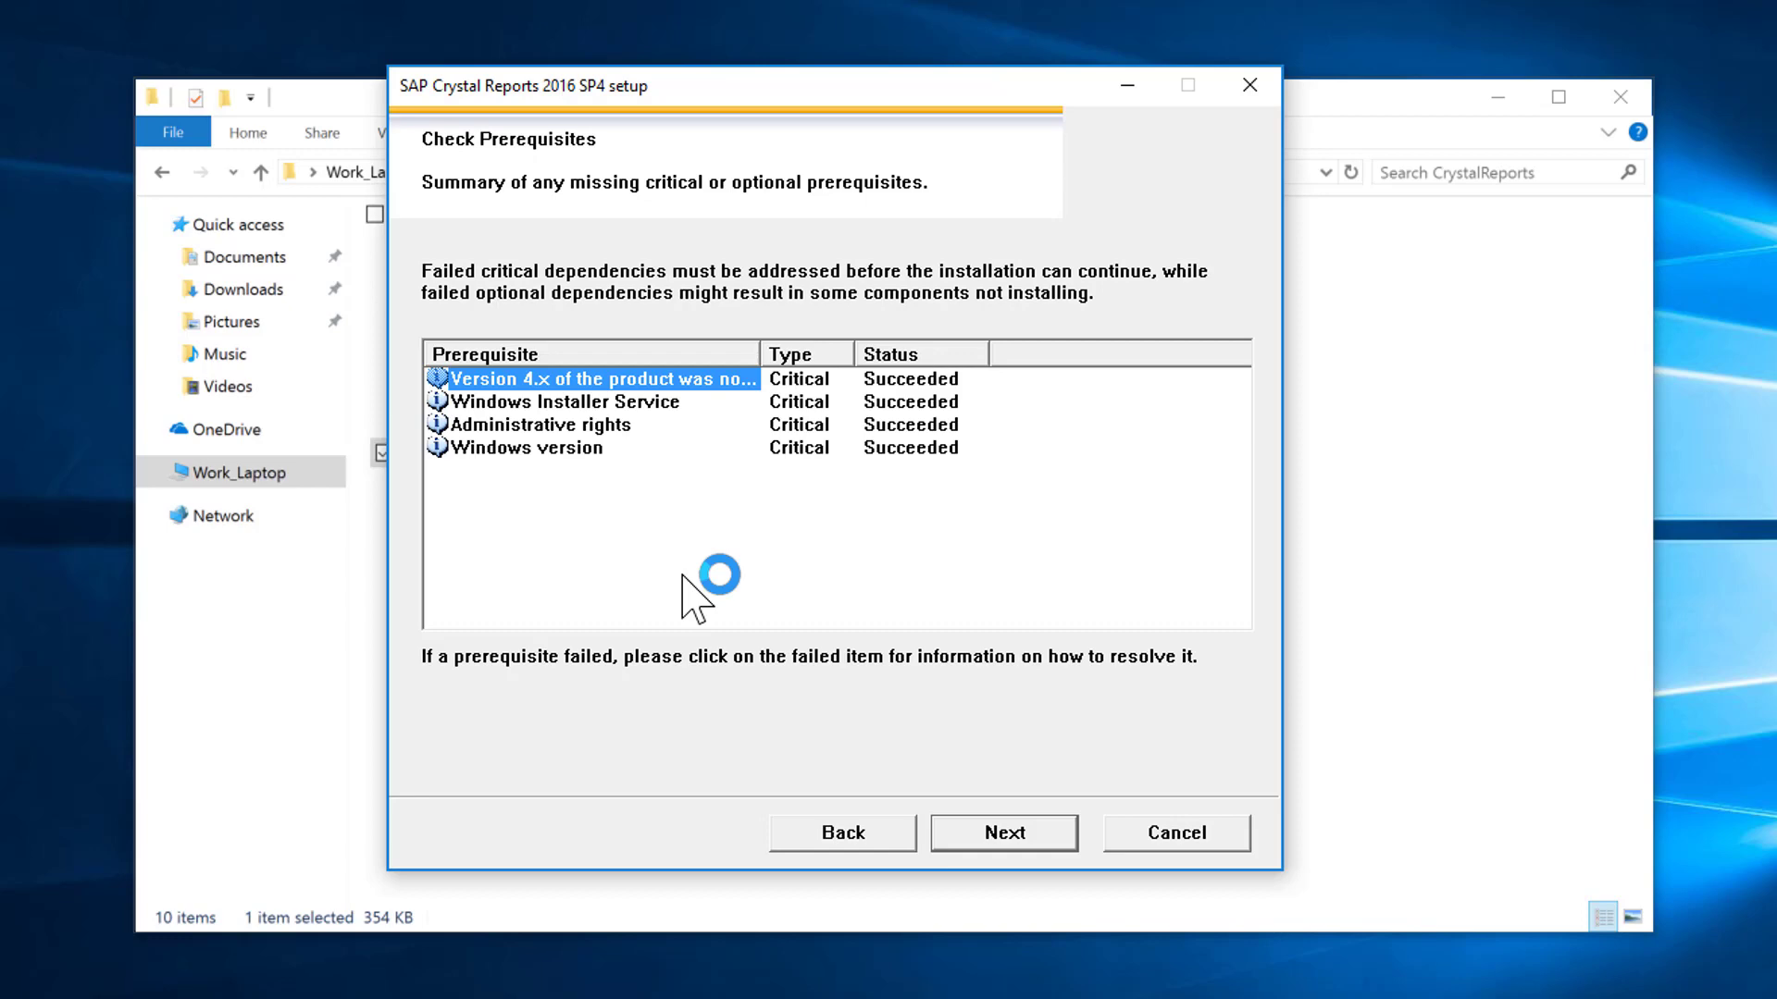
Step: Continue past the prerequisites check and the welcome page and accept the license agreement
{"action": "left_click", "coordinate": [987, 833]}
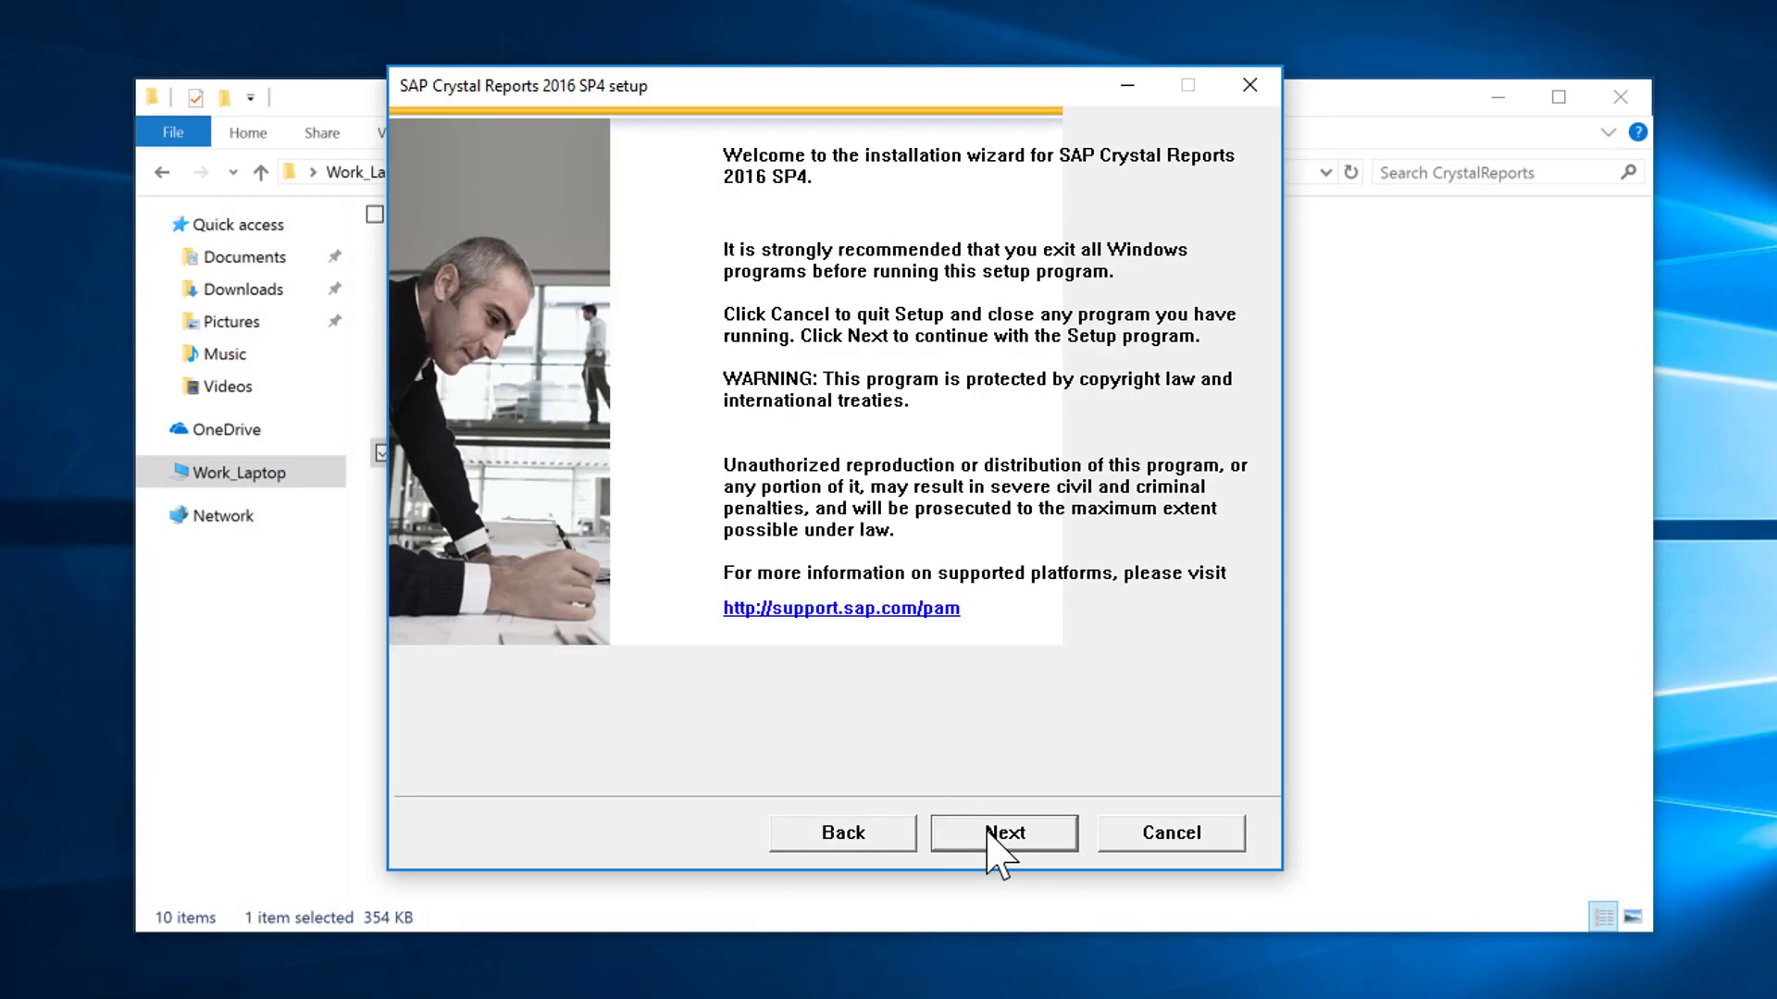
{"action": "left_click", "coordinate": [986, 833]}
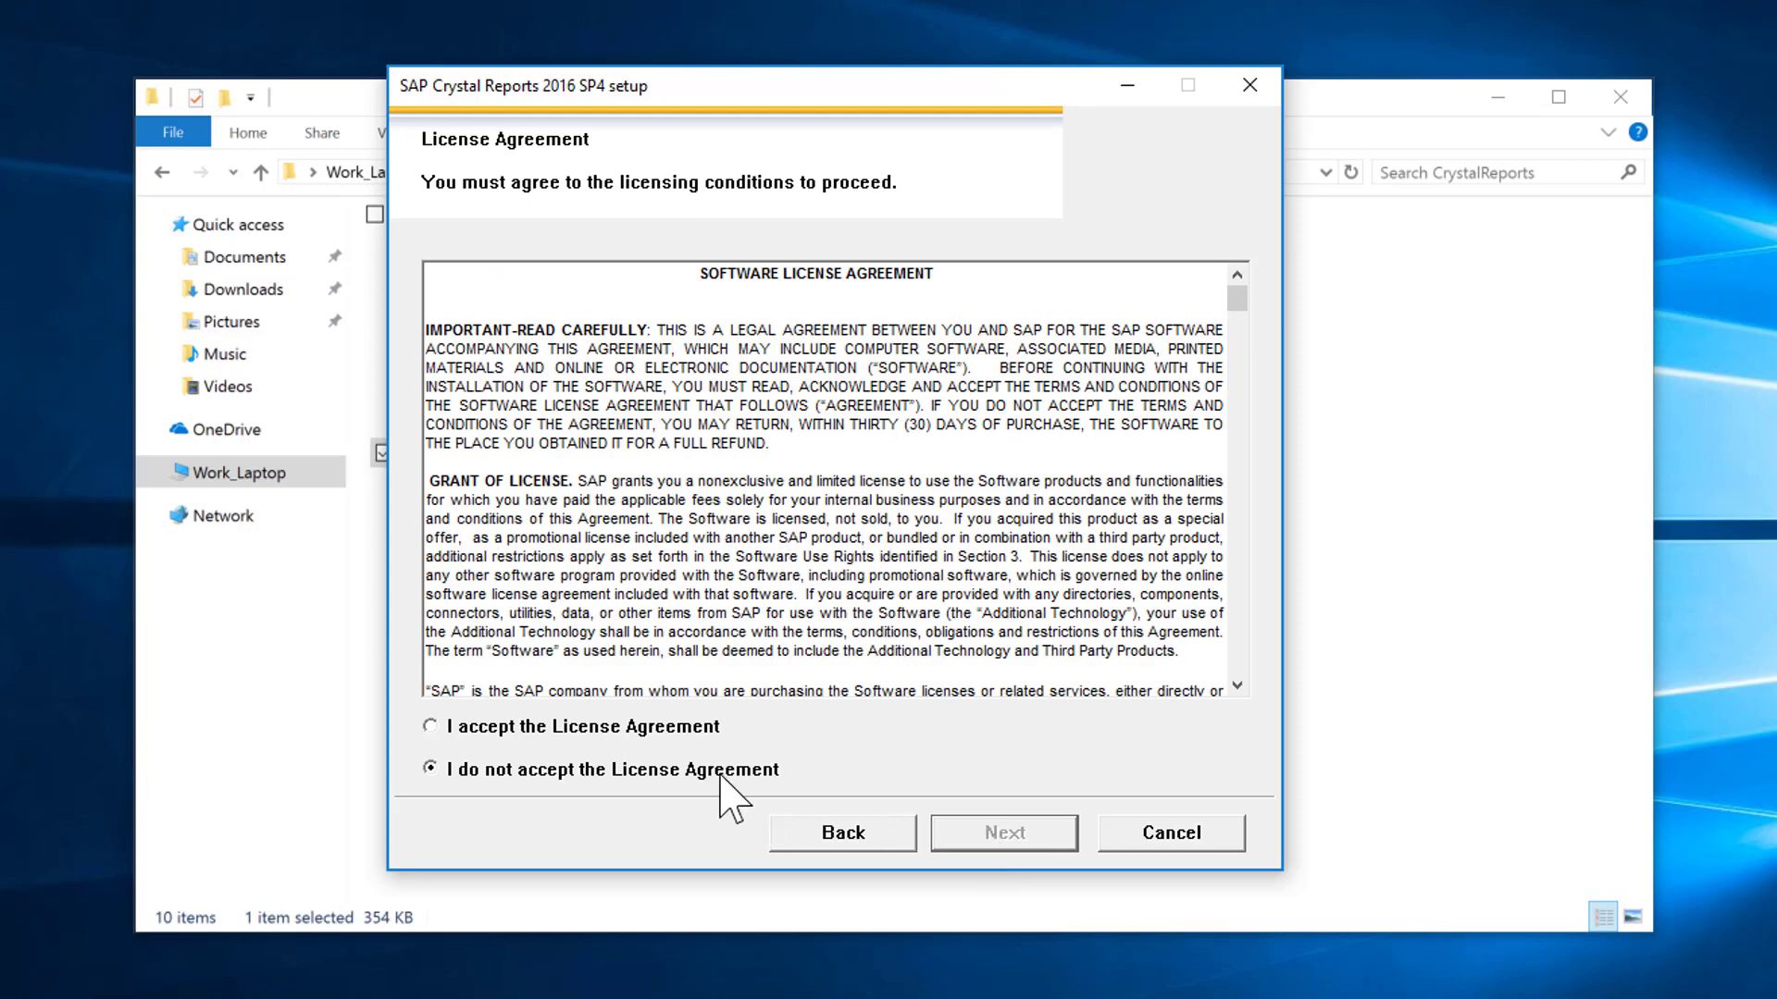
{"action": "left_click", "coordinate": [612, 729]}
{"action": "left_click", "coordinate": [995, 828]}
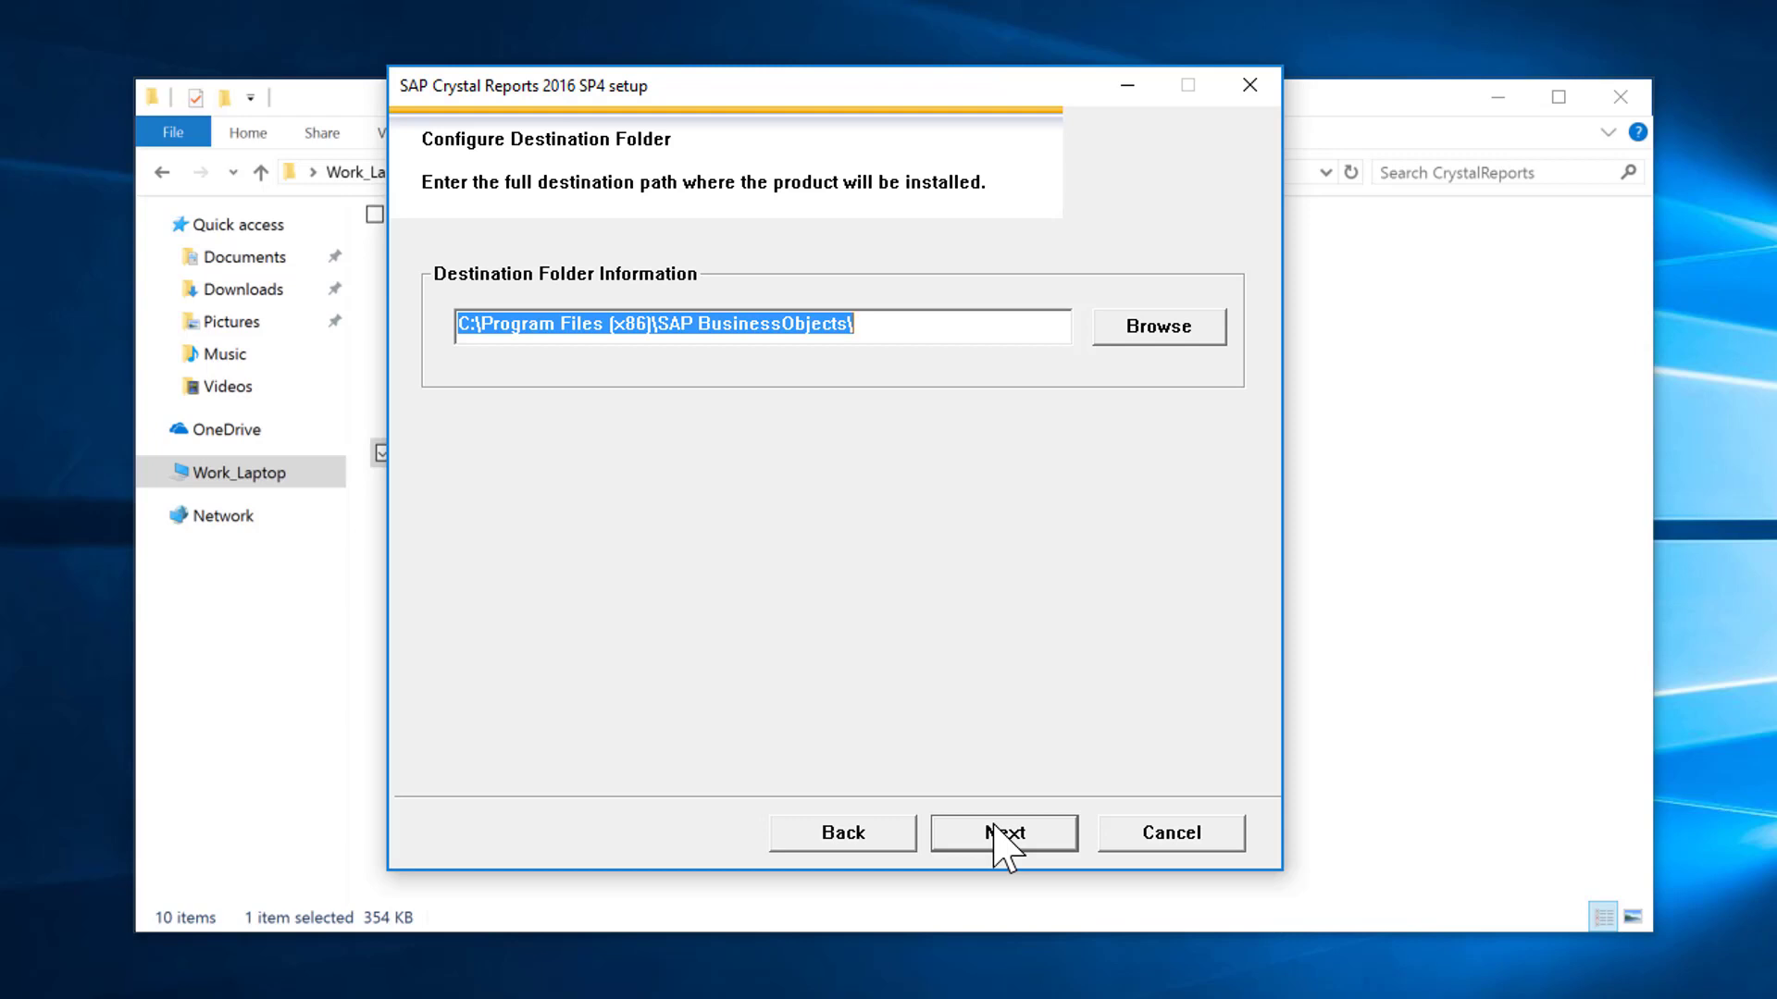
Step: Keep the destination folder C:\Program Files (x86)\SAP BusinessObjects\ and paste in the product key
{"action": "left_click", "coordinate": [994, 826]}
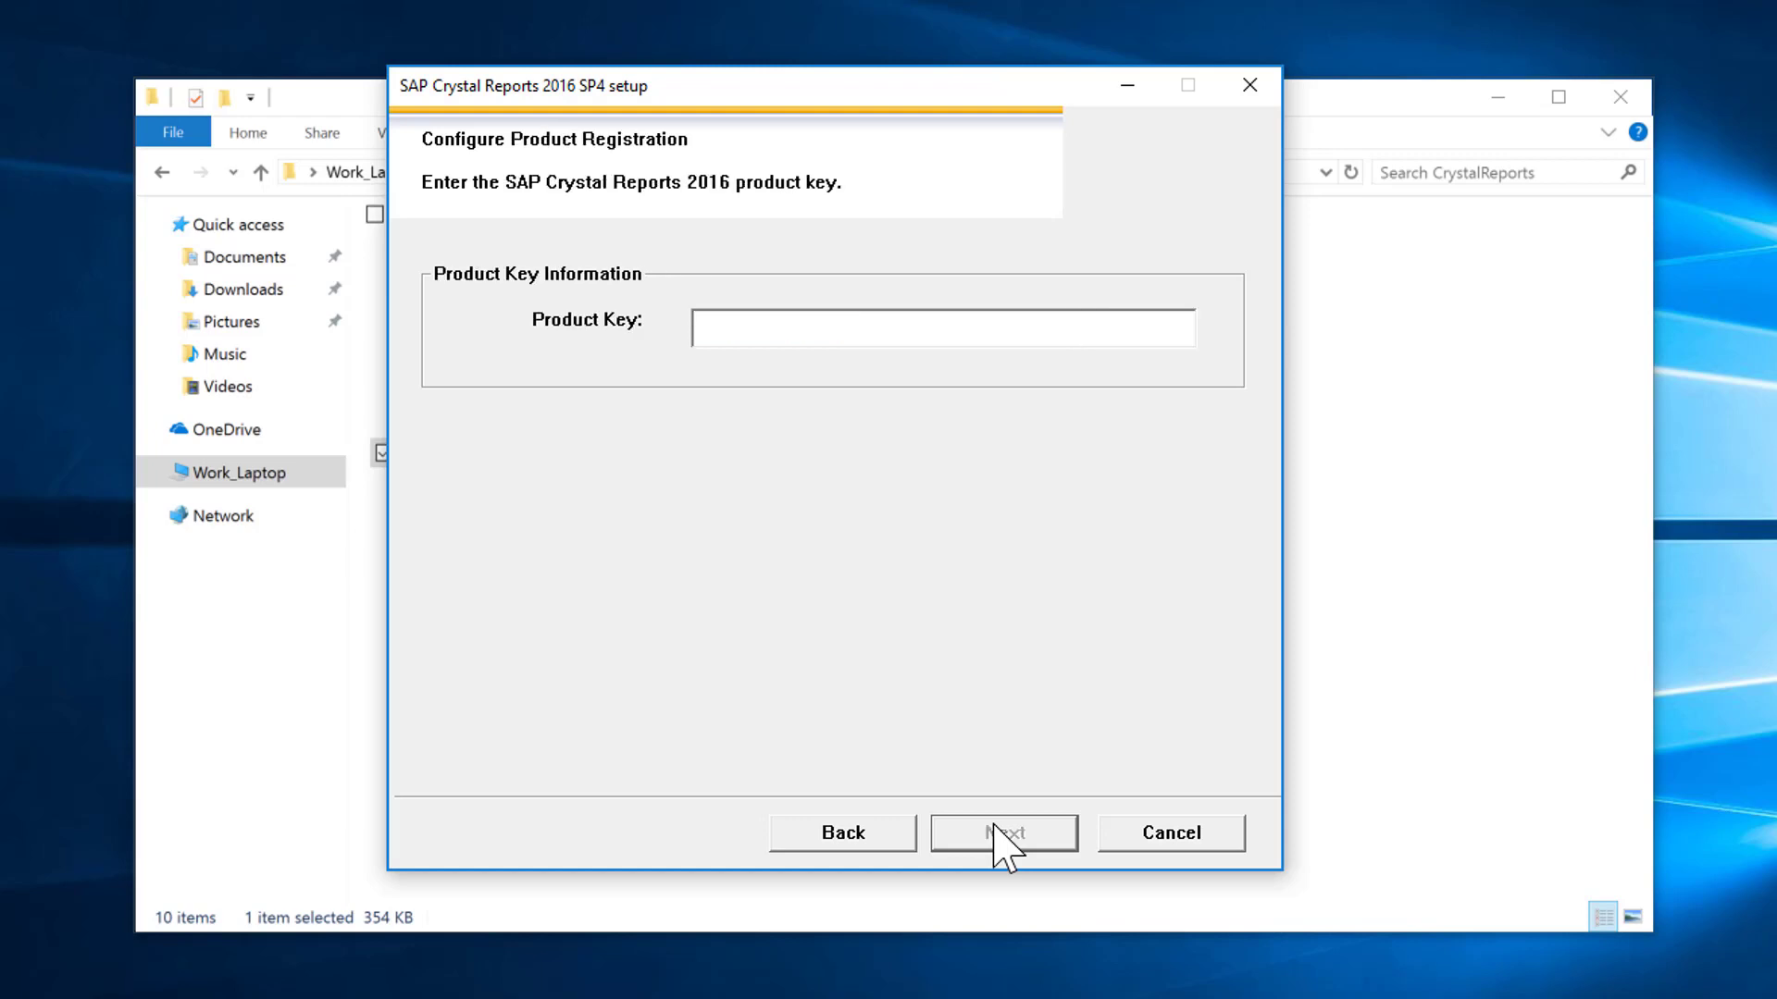
{"action": "key", "text": "ctrl+v"}
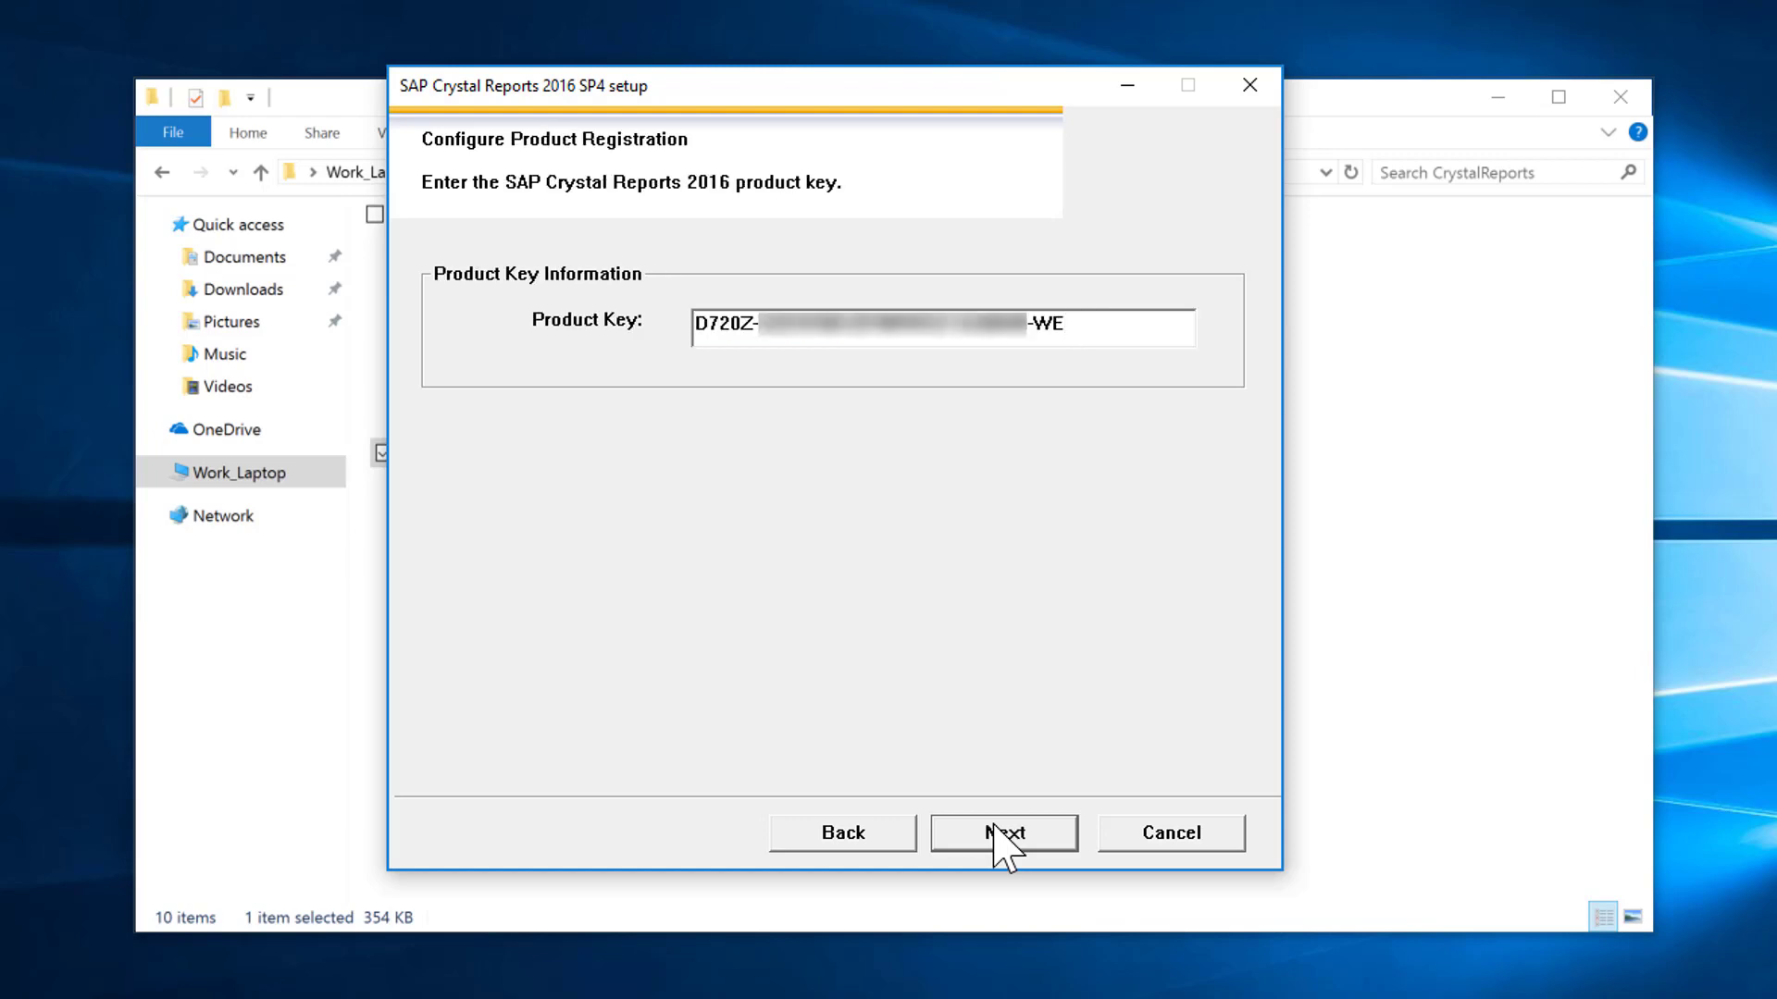
{"action": "left_click", "coordinate": [1002, 838]}
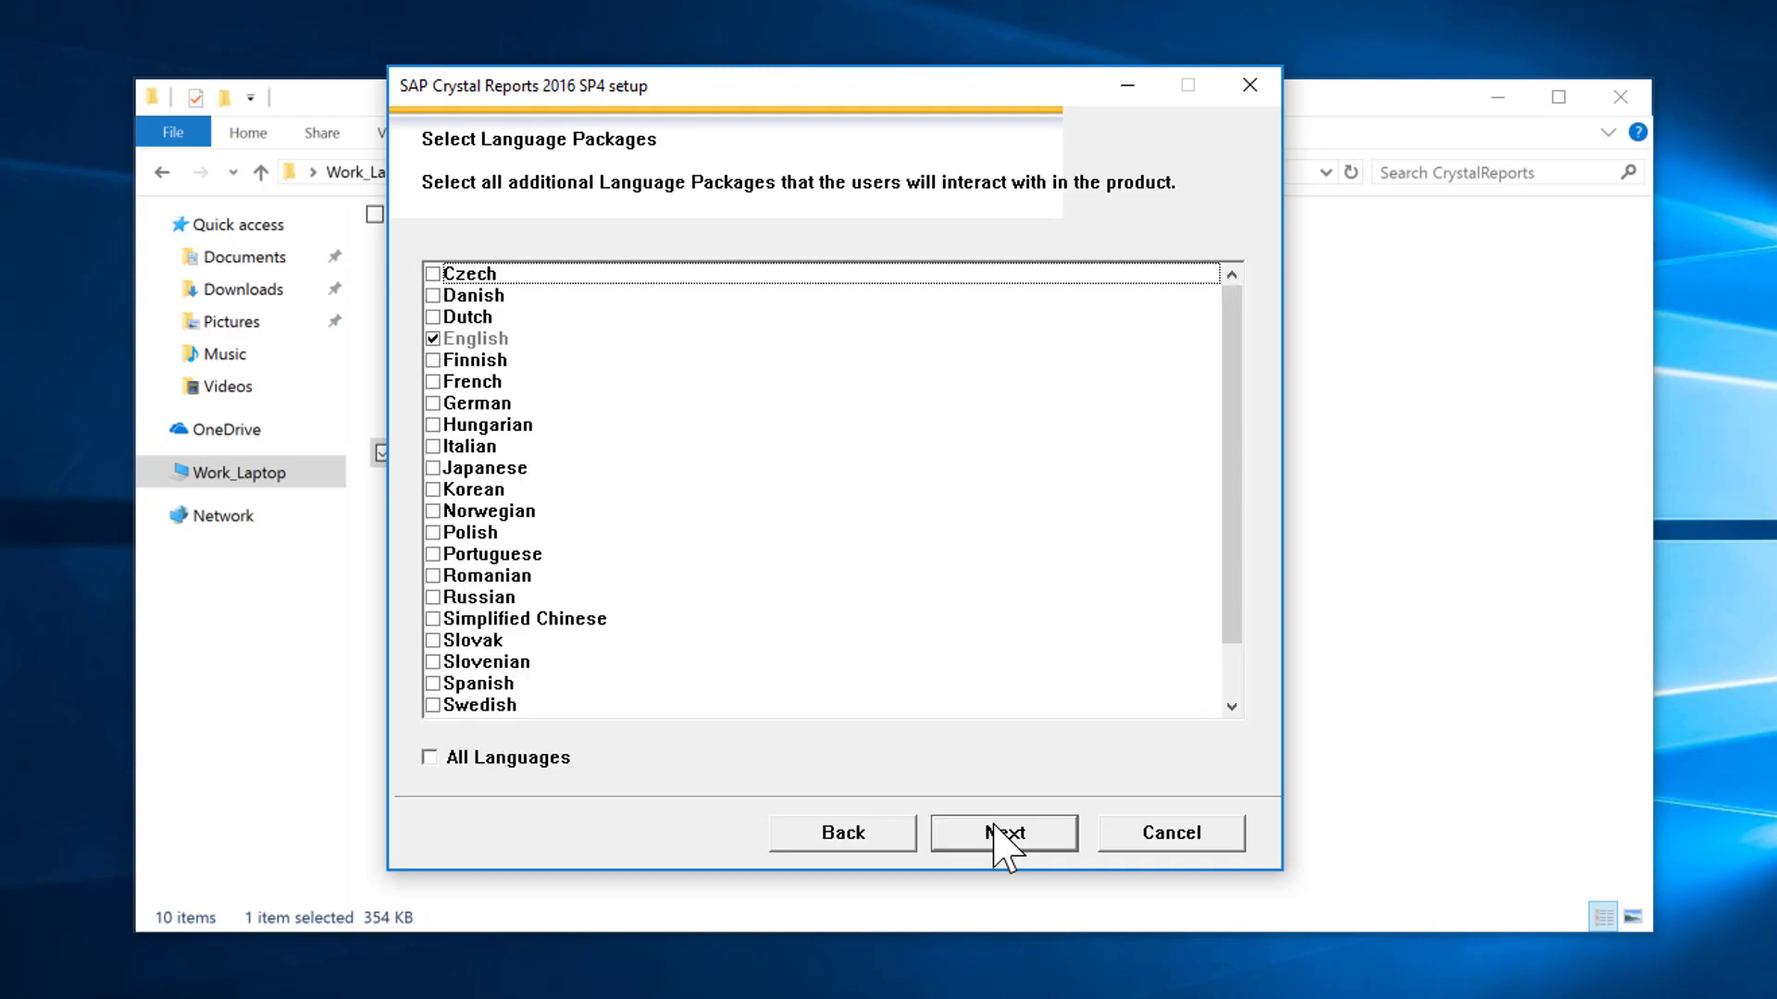
Step: Install SAP Crystal Reports 2016 SP4 with only the English language package and the Typical install type, then finish the setup
{"action": "left_click", "coordinate": [1004, 838]}
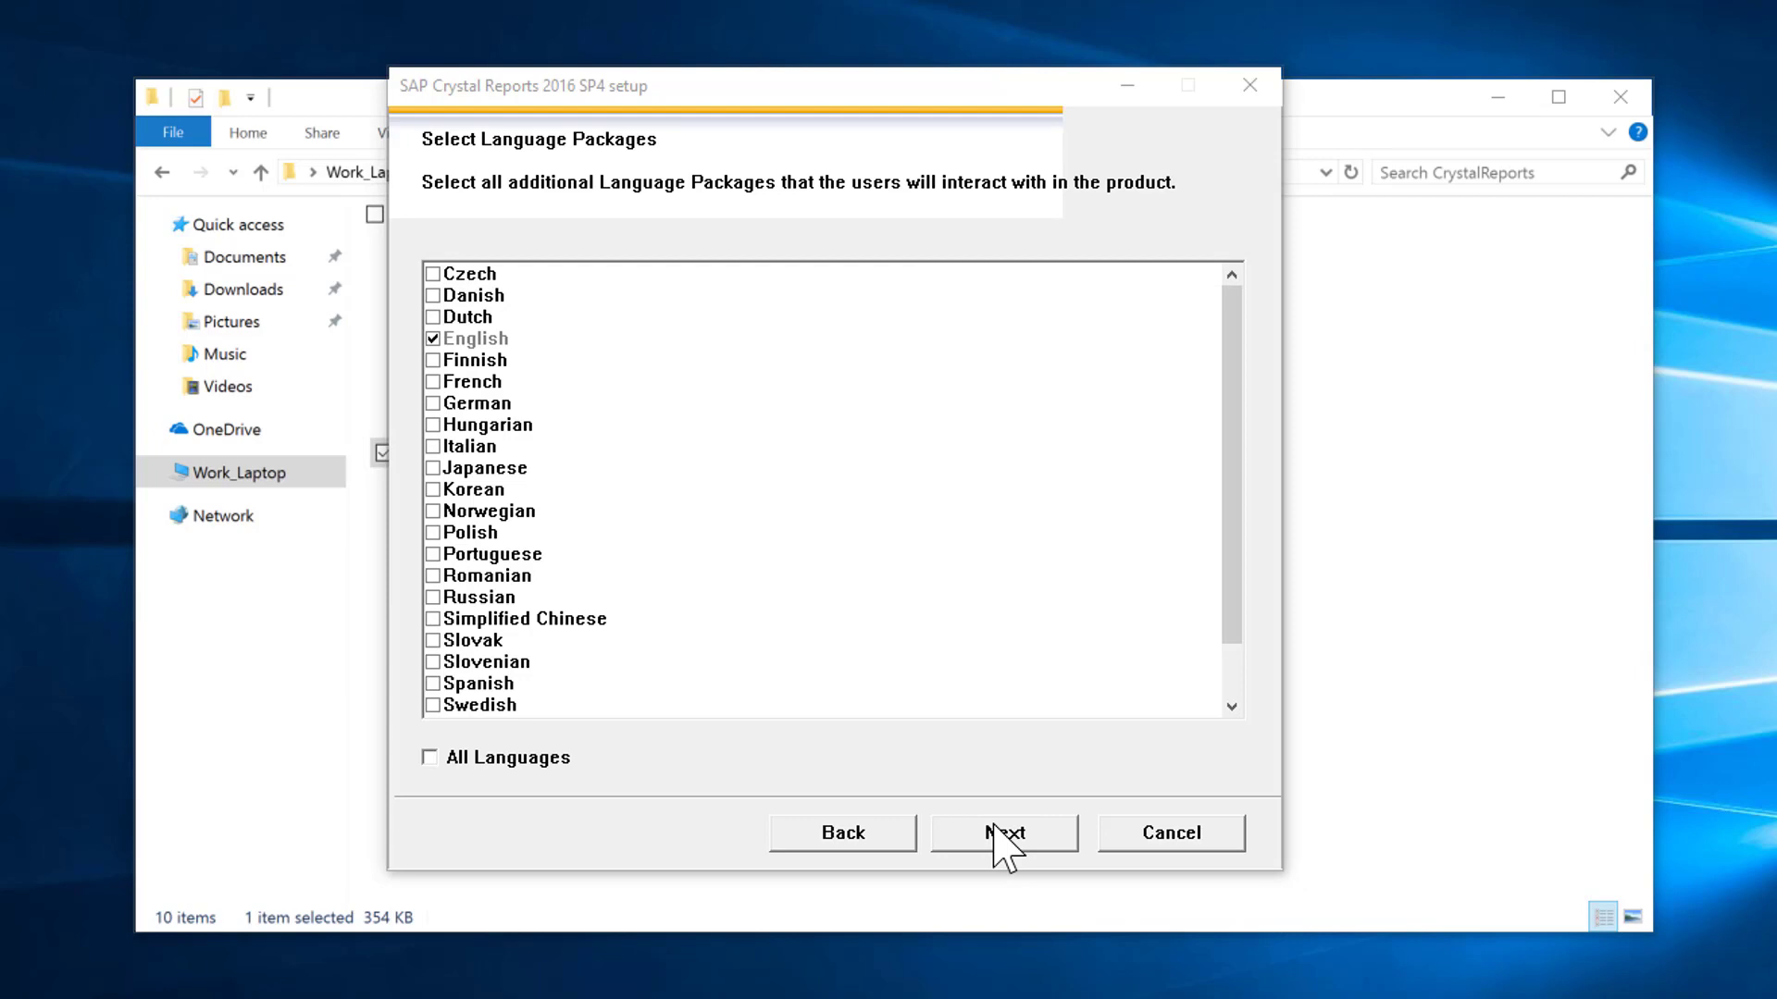
{"action": "left_click", "coordinate": [998, 831]}
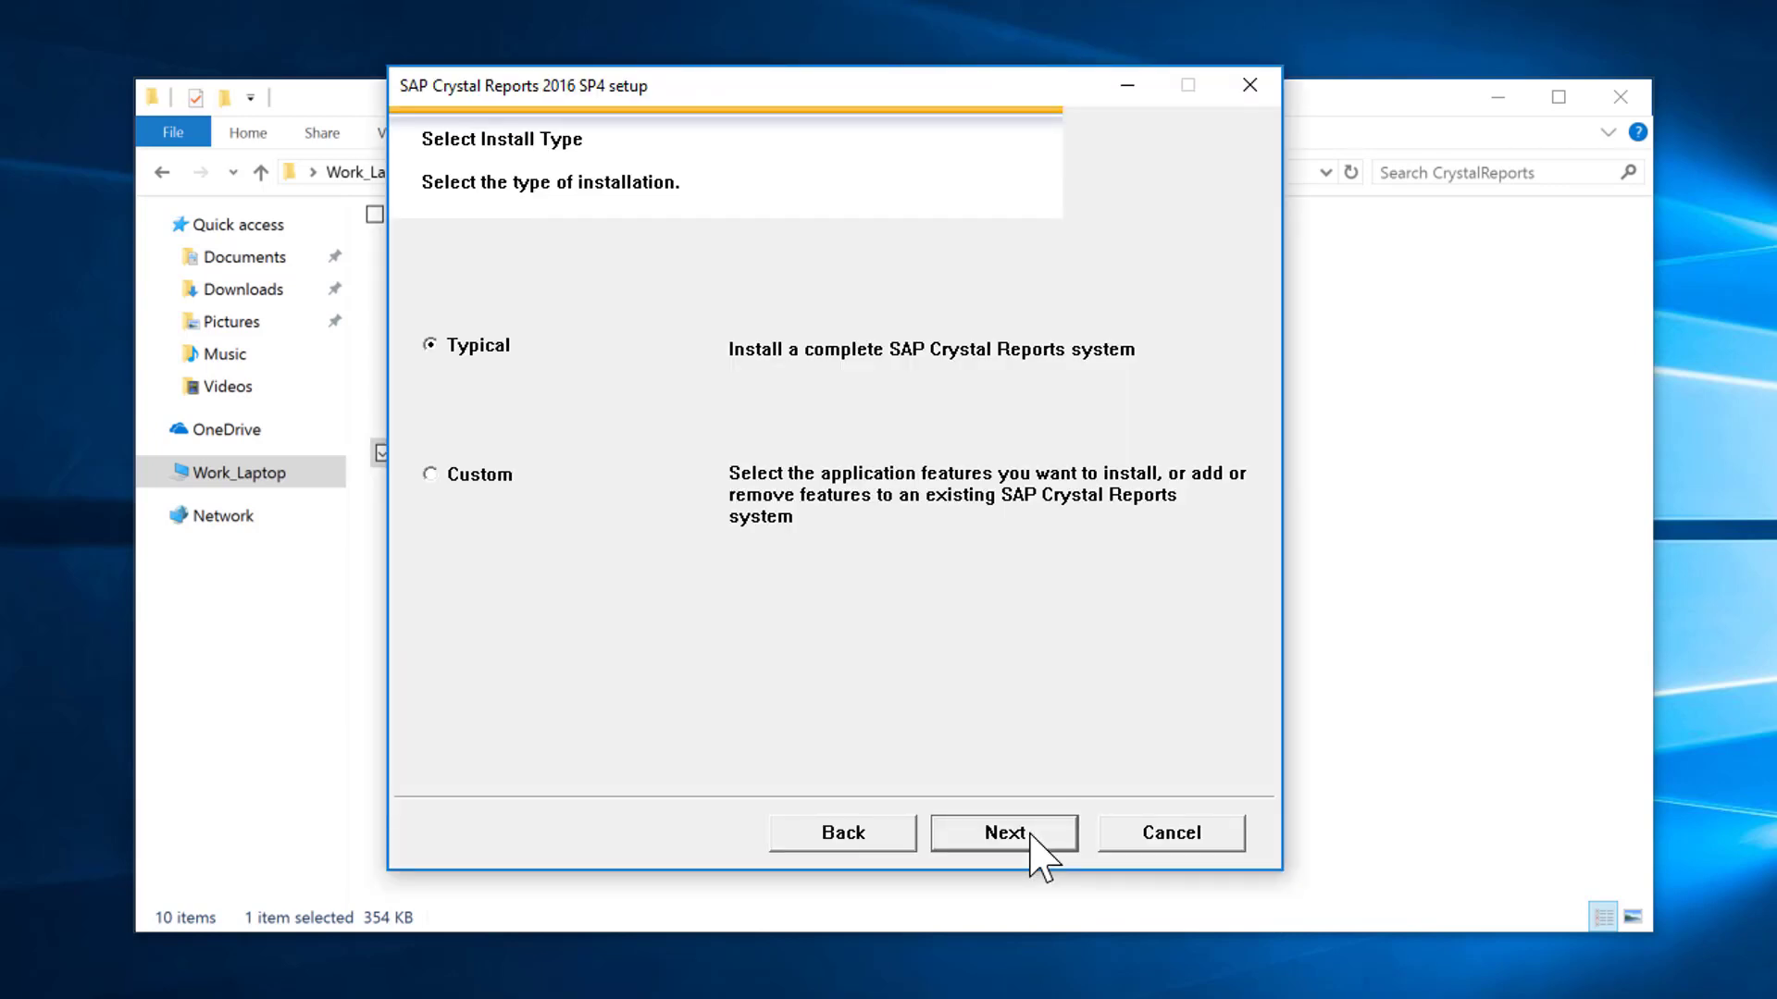
{"action": "left_click", "coordinate": [1037, 844]}
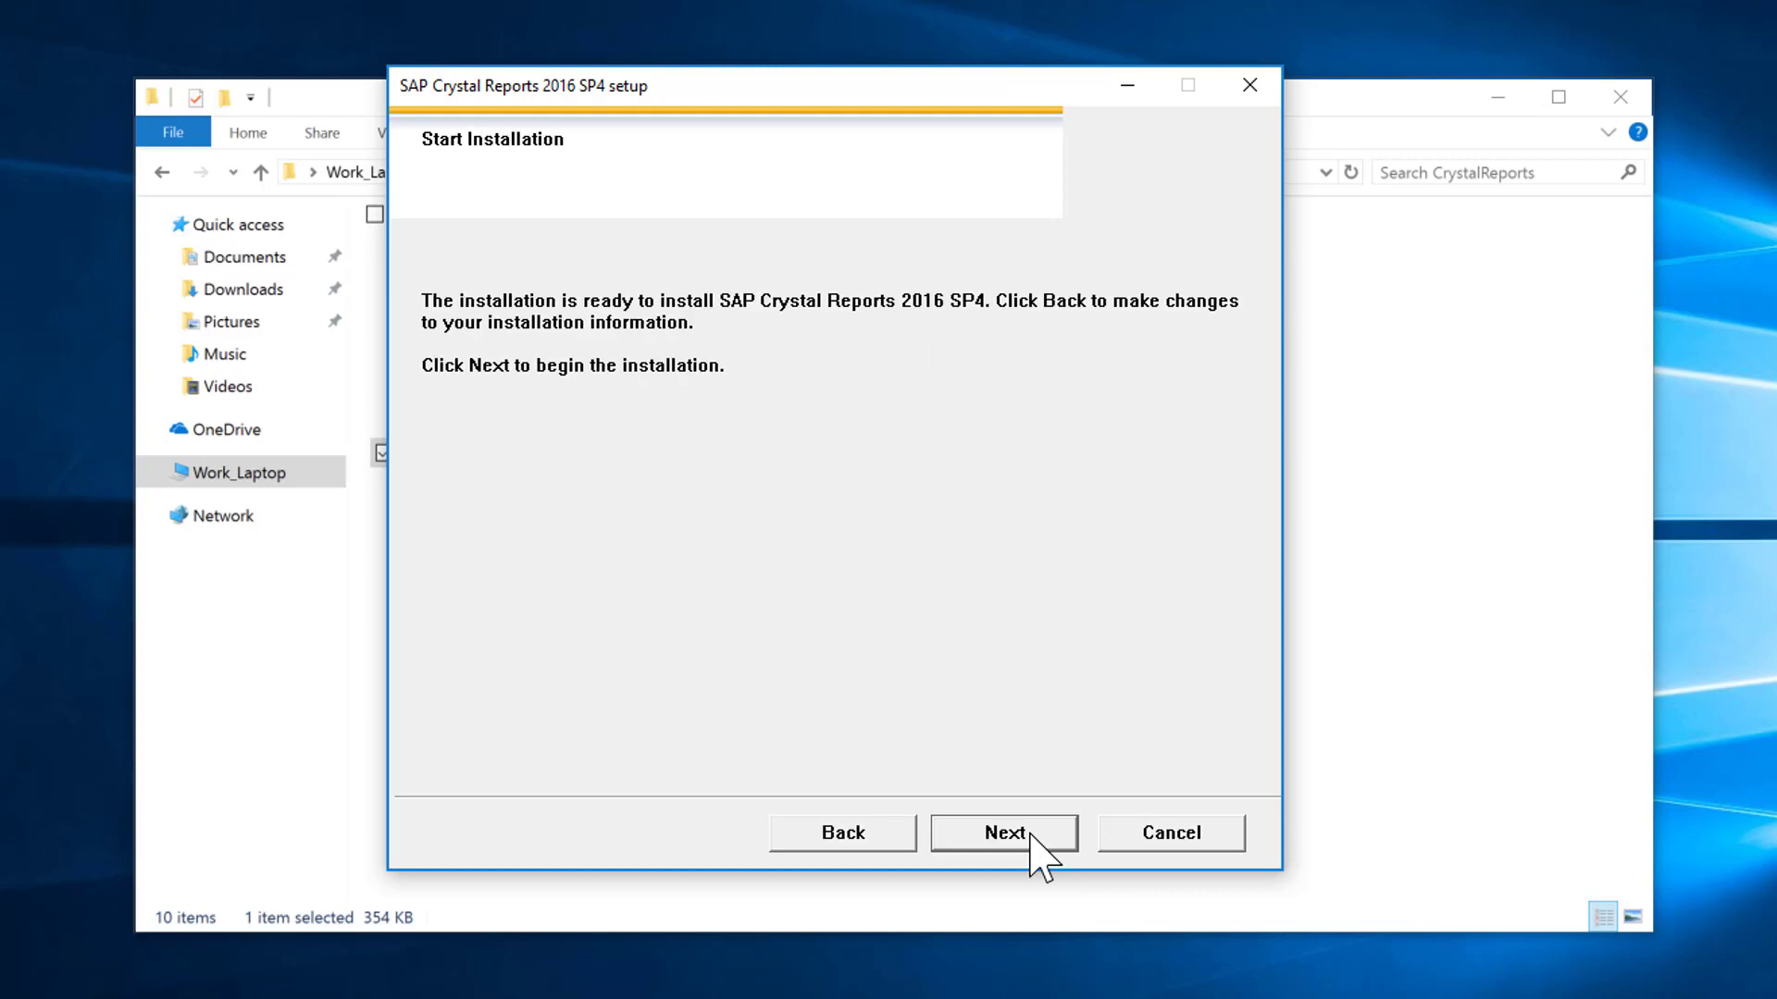
{"action": "left_click", "coordinate": [1031, 833]}
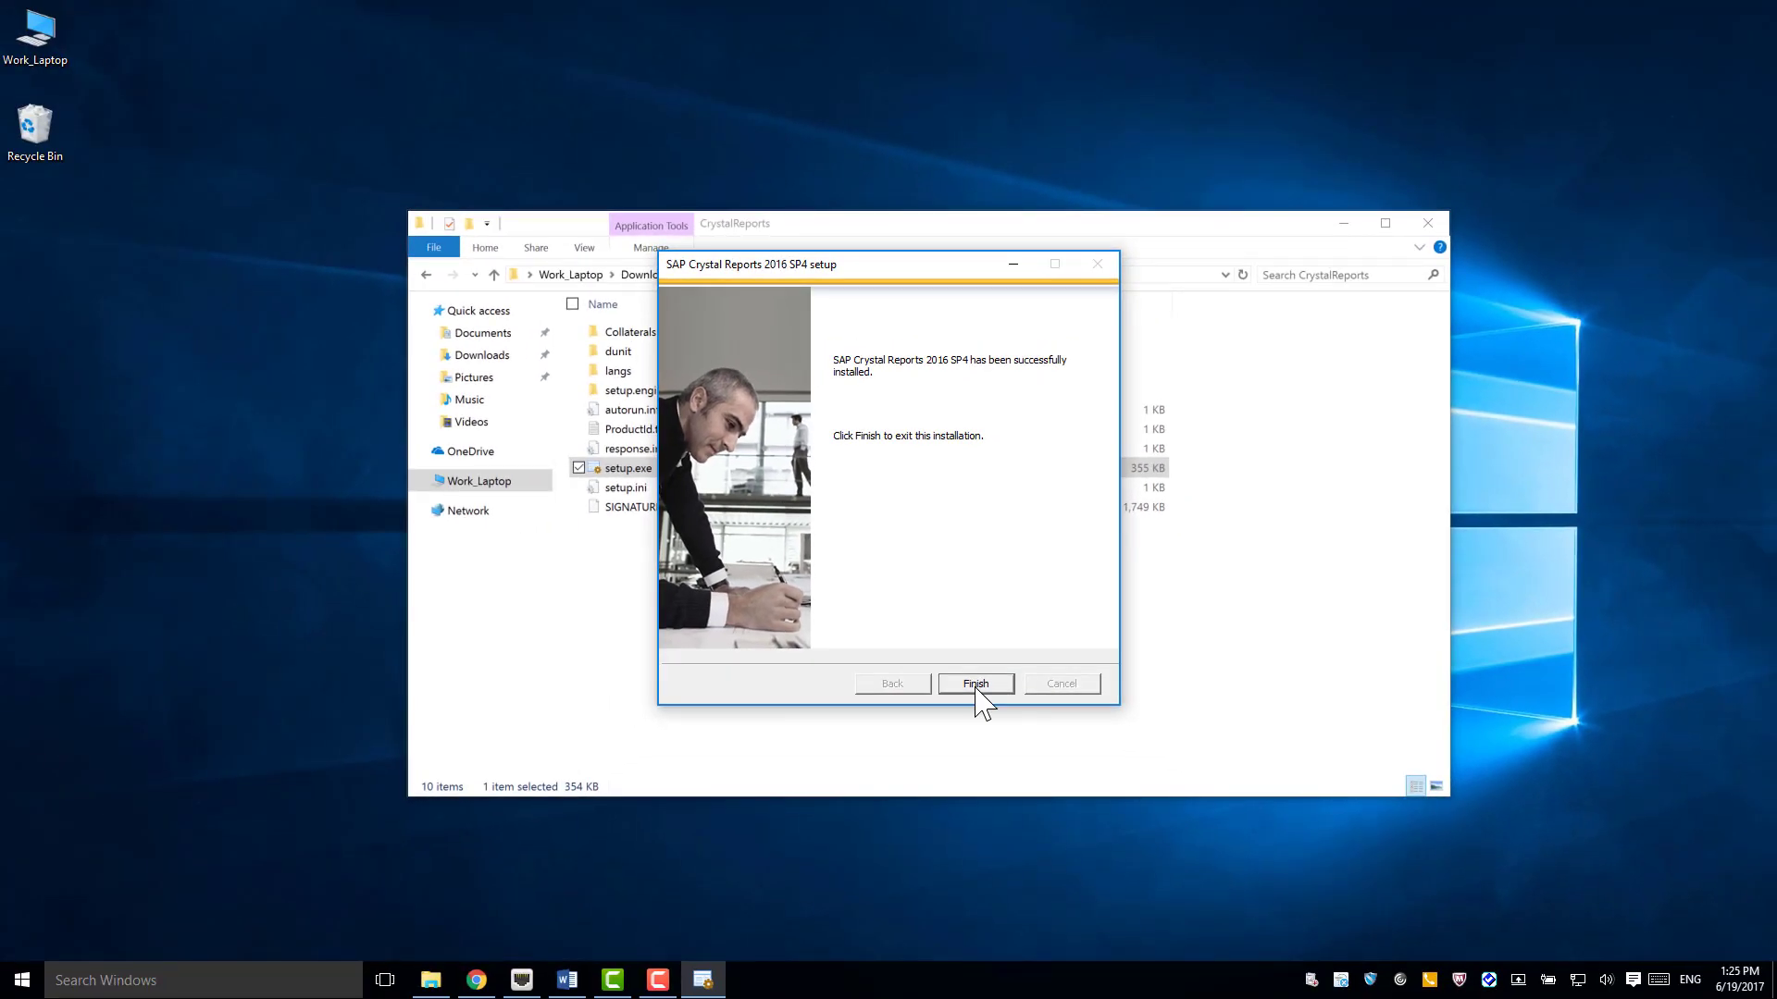
{"action": "left_click", "coordinate": [978, 687]}
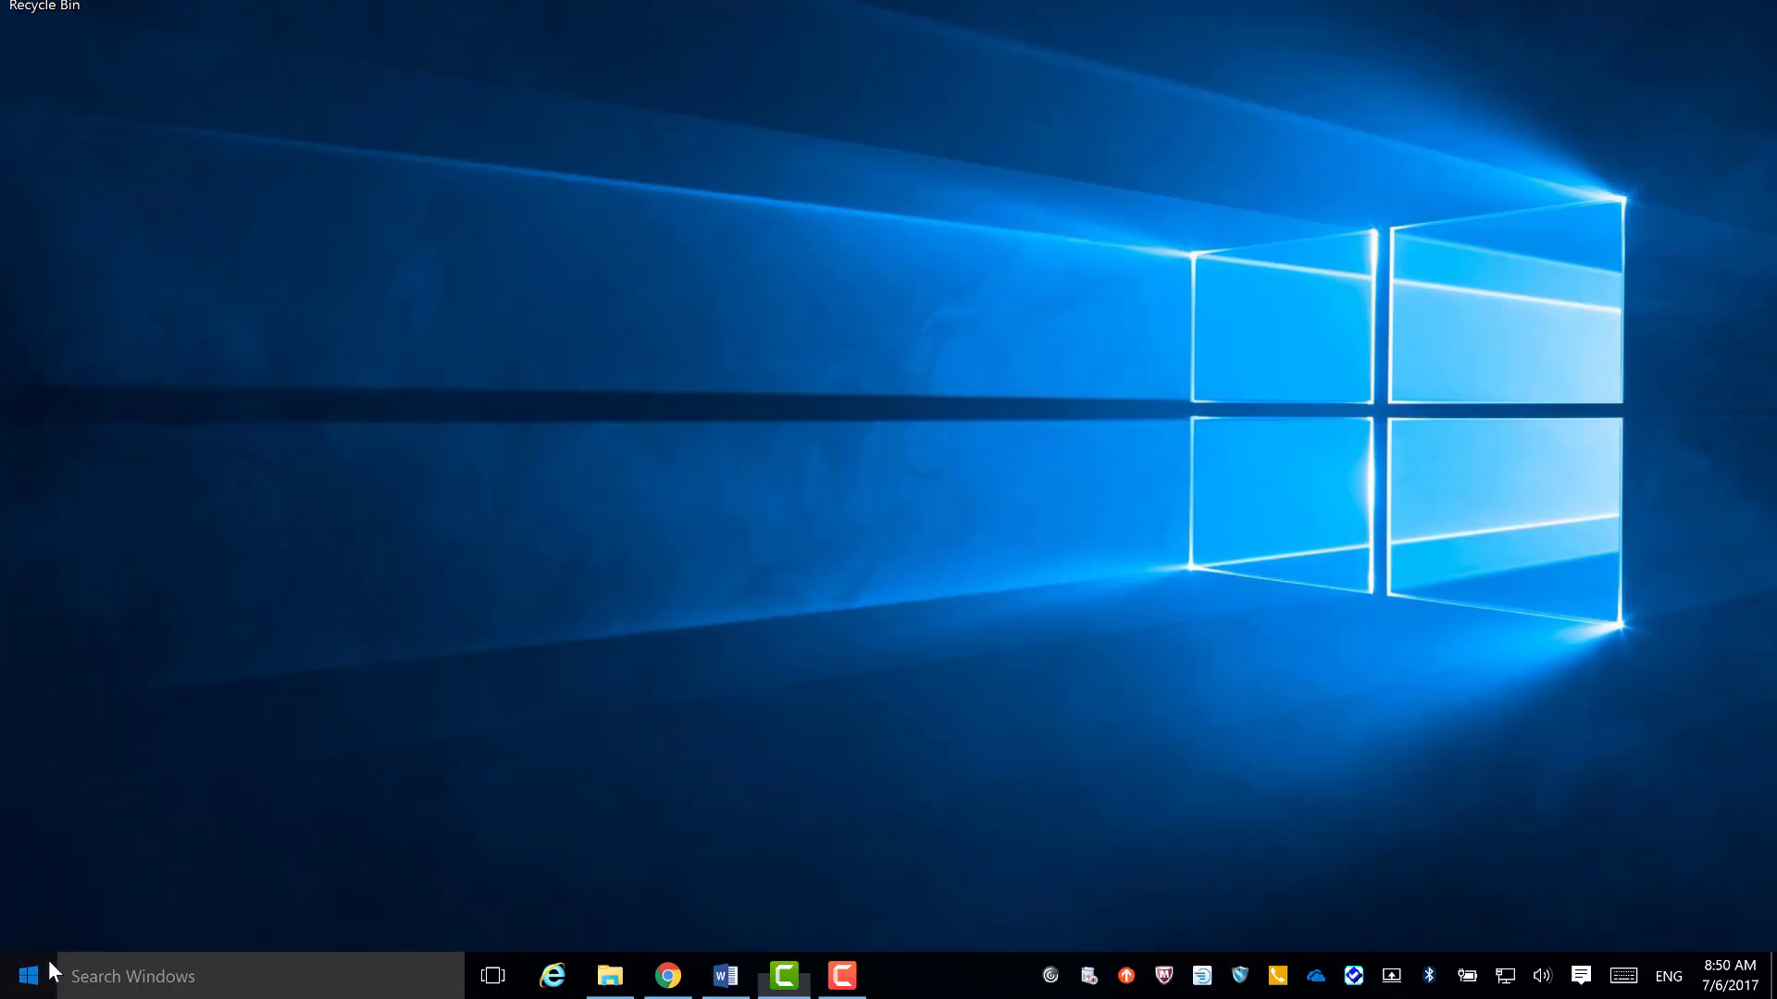
Step: Browse the list of all installed apps and expand the SAP Business Intelligence folder
{"action": "left_click", "coordinate": [49, 959]}
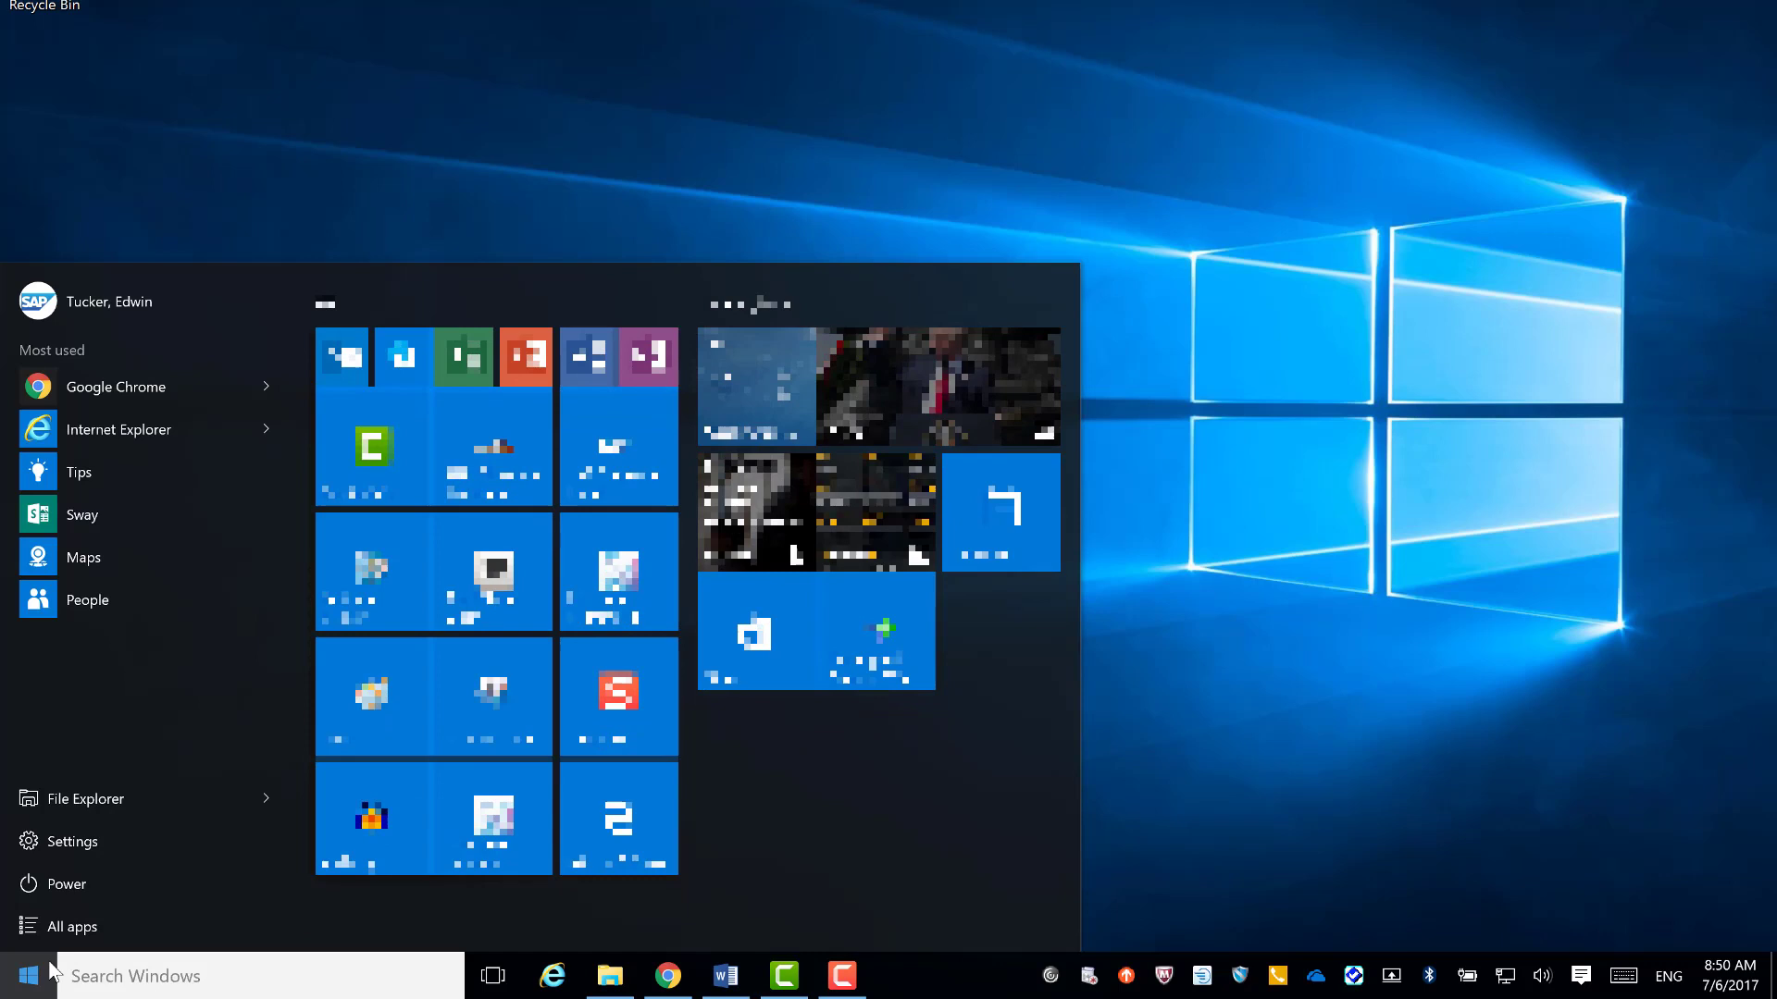
{"action": "left_click", "coordinate": [122, 924]}
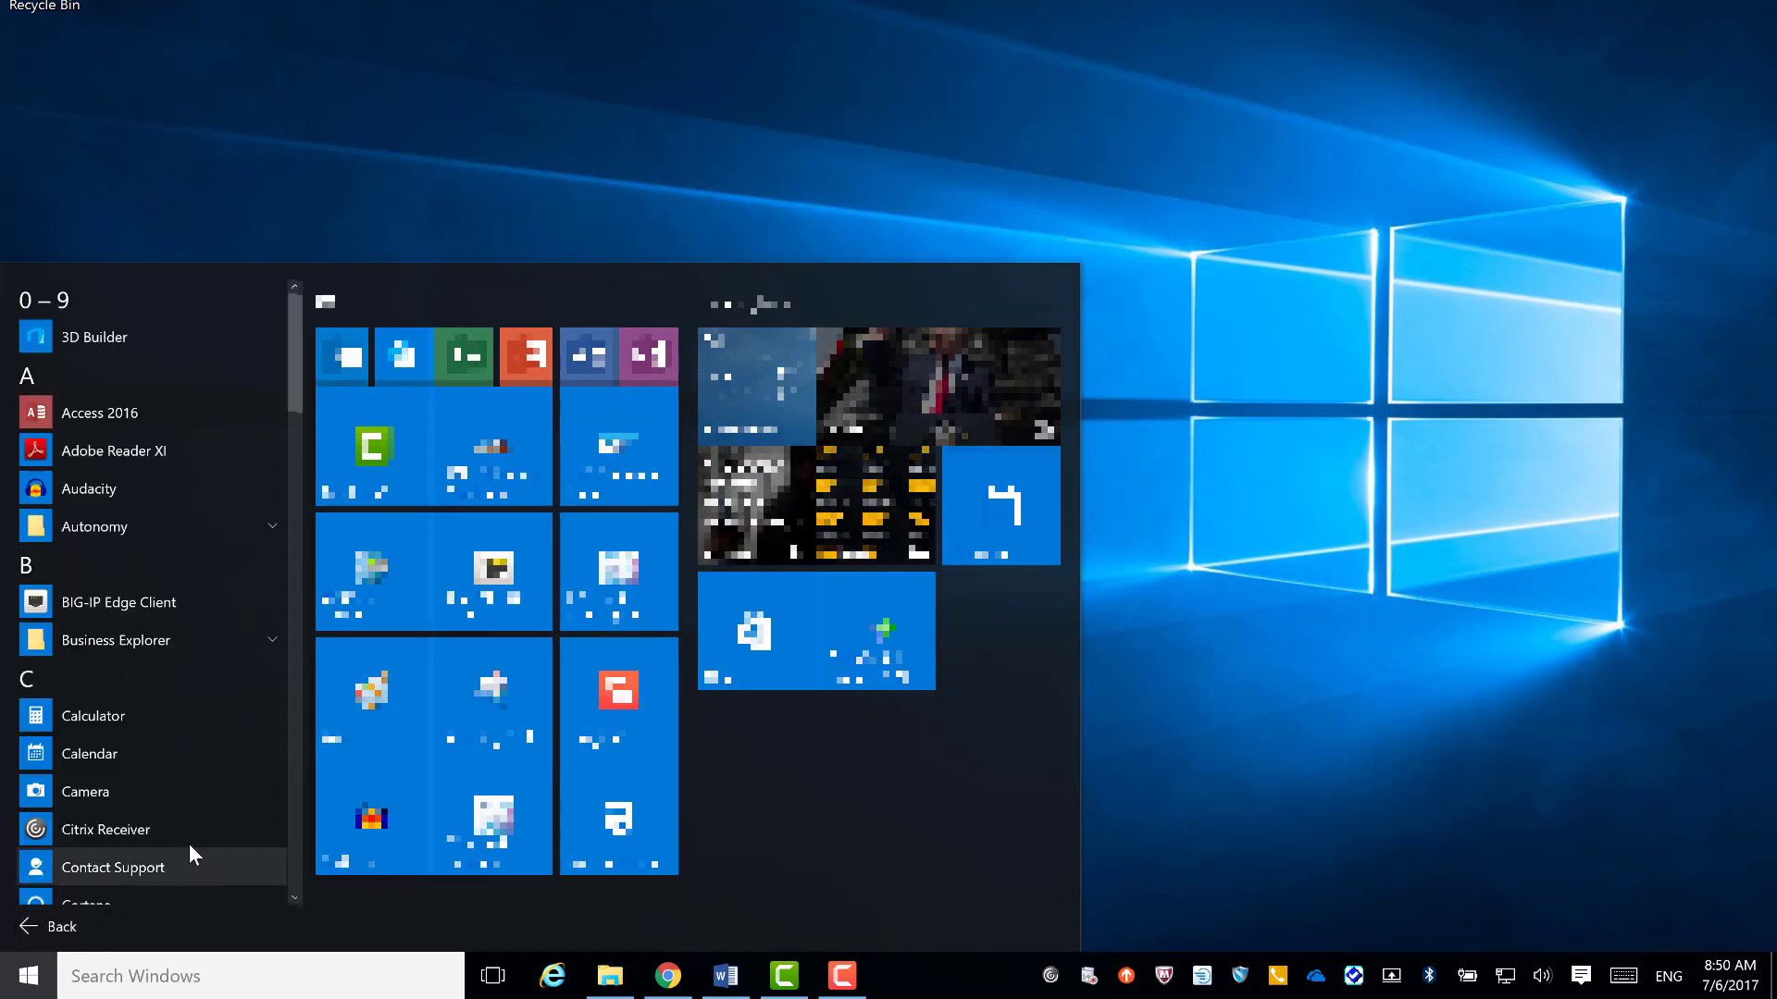
{"action": "scroll", "coordinate": [217, 807], "scroll_direction": "down", "scroll_amount": 1}
{"action": "scroll", "coordinate": [216, 808], "scroll_direction": "down", "scroll_amount": 10}
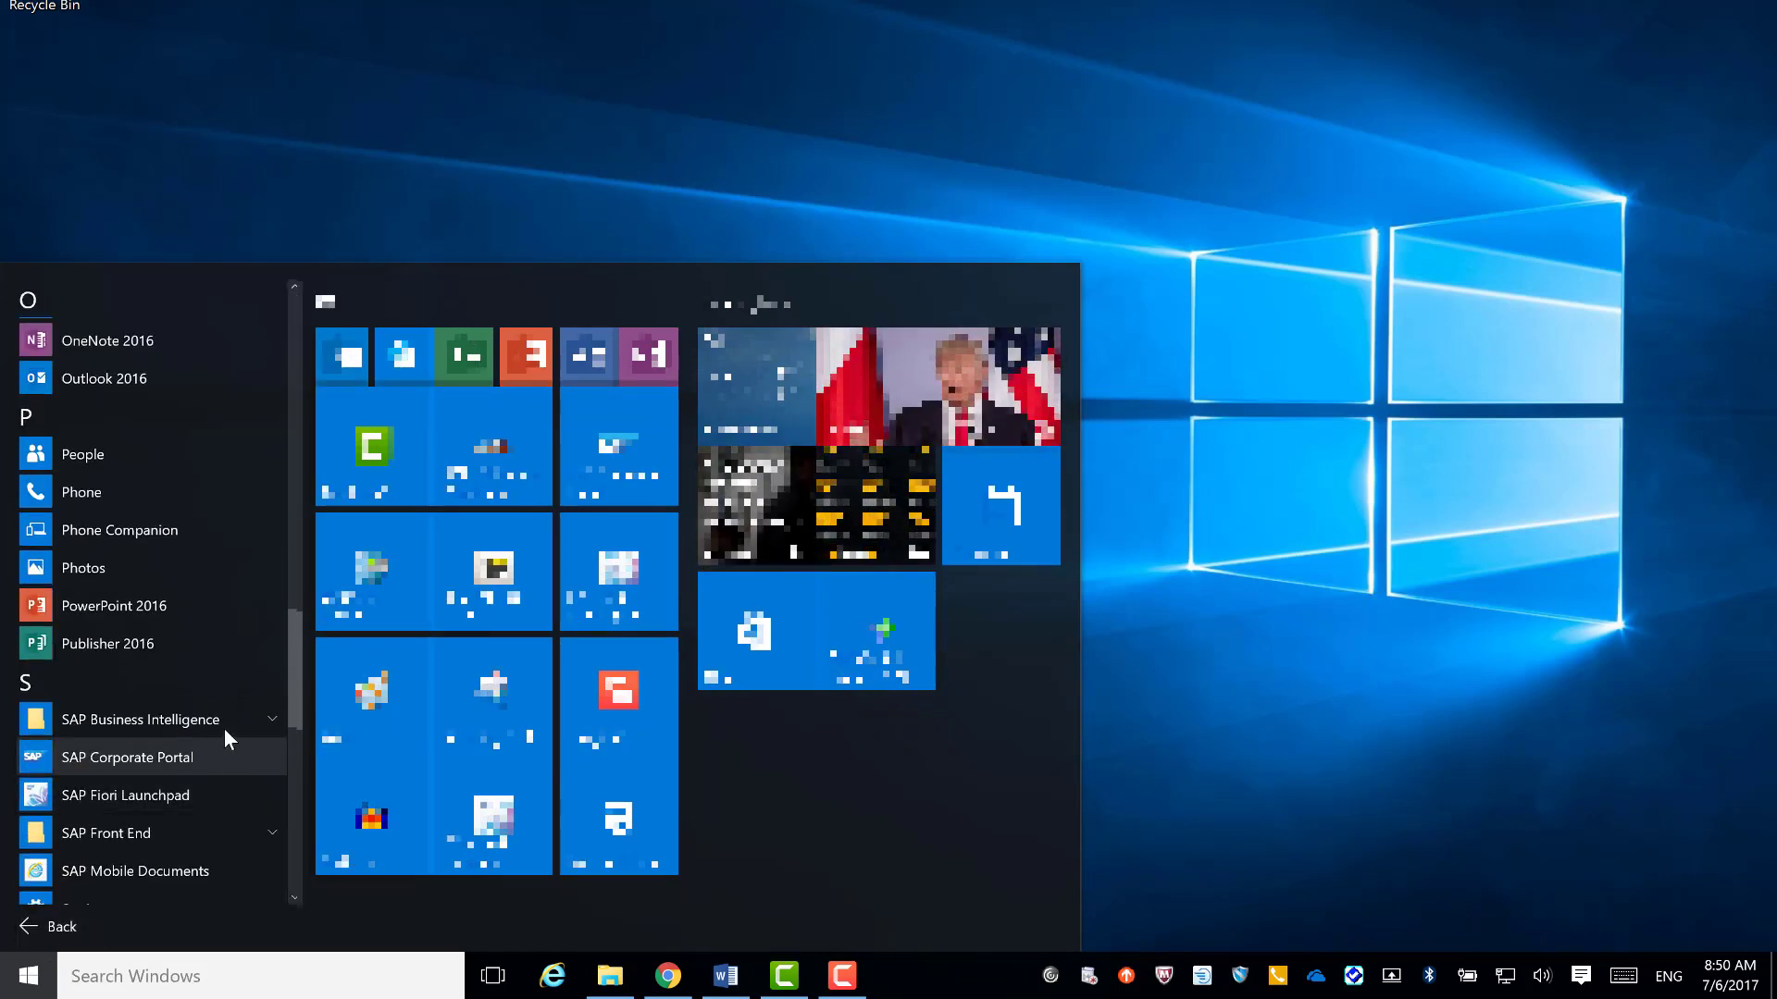
{"action": "left_click", "coordinate": [224, 729]}
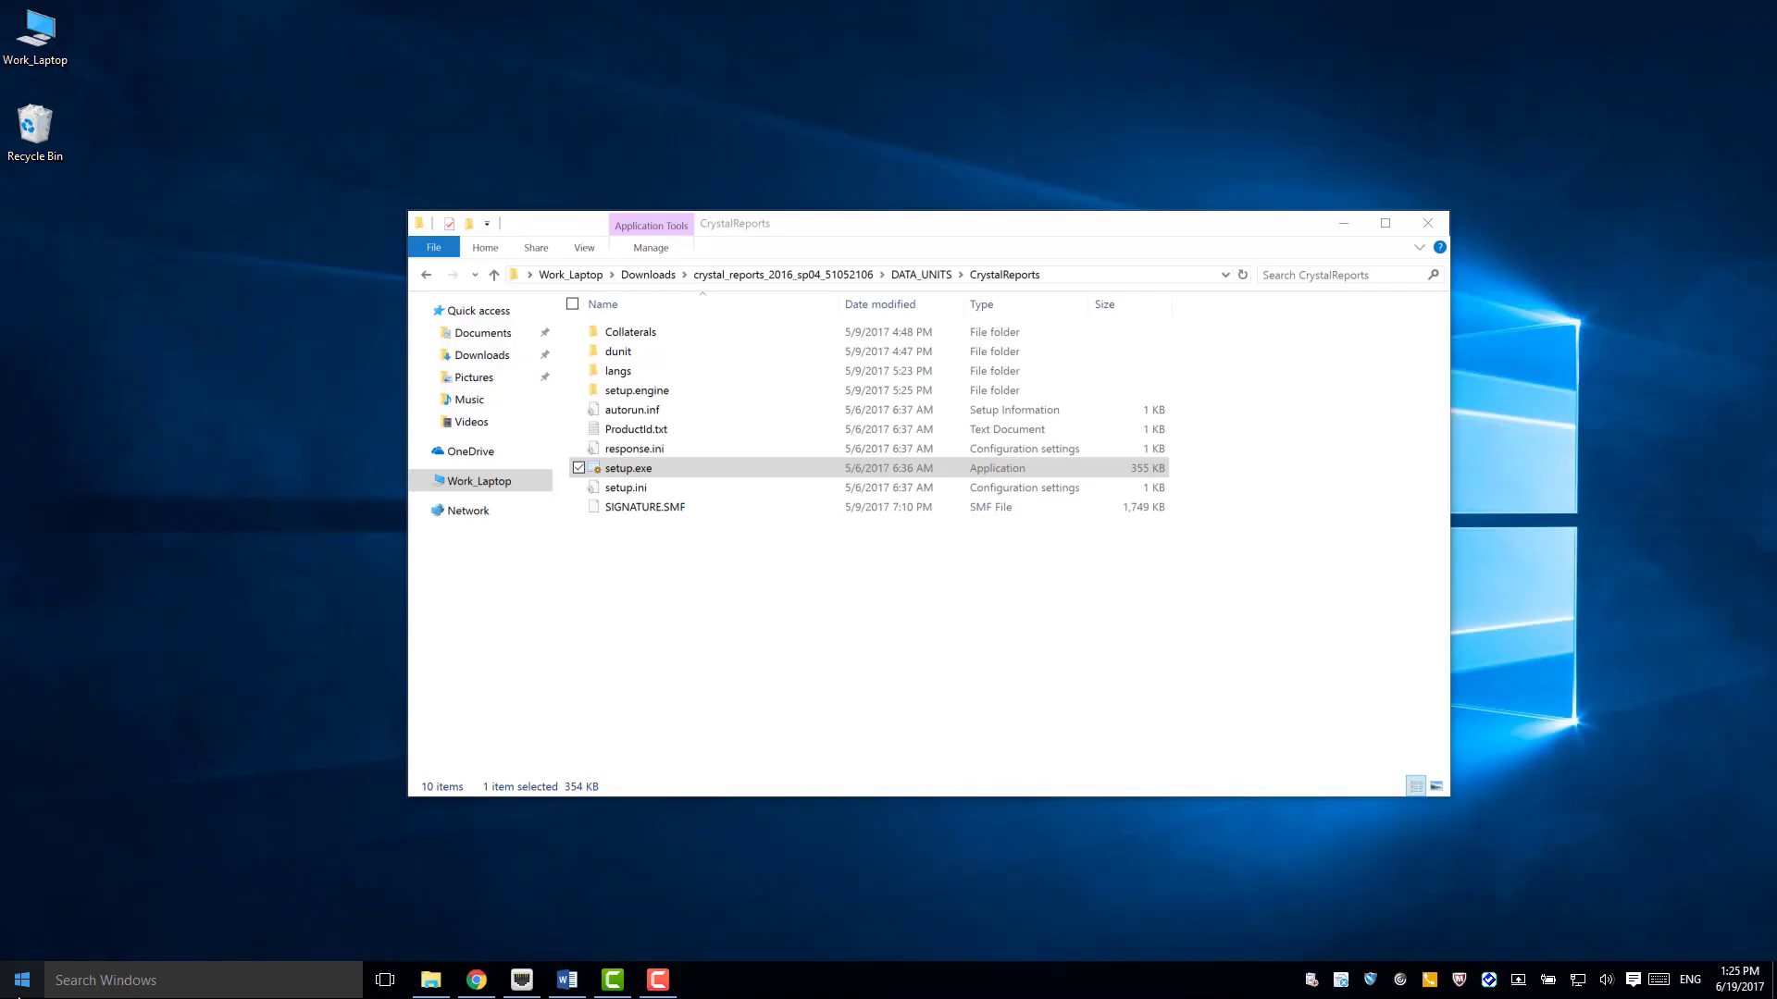
Step: Search Windows for "S", launch SAP Crystal Reports 2016 from the results and dismiss the evaluation notice
{"action": "left_click", "coordinate": [22, 989]}
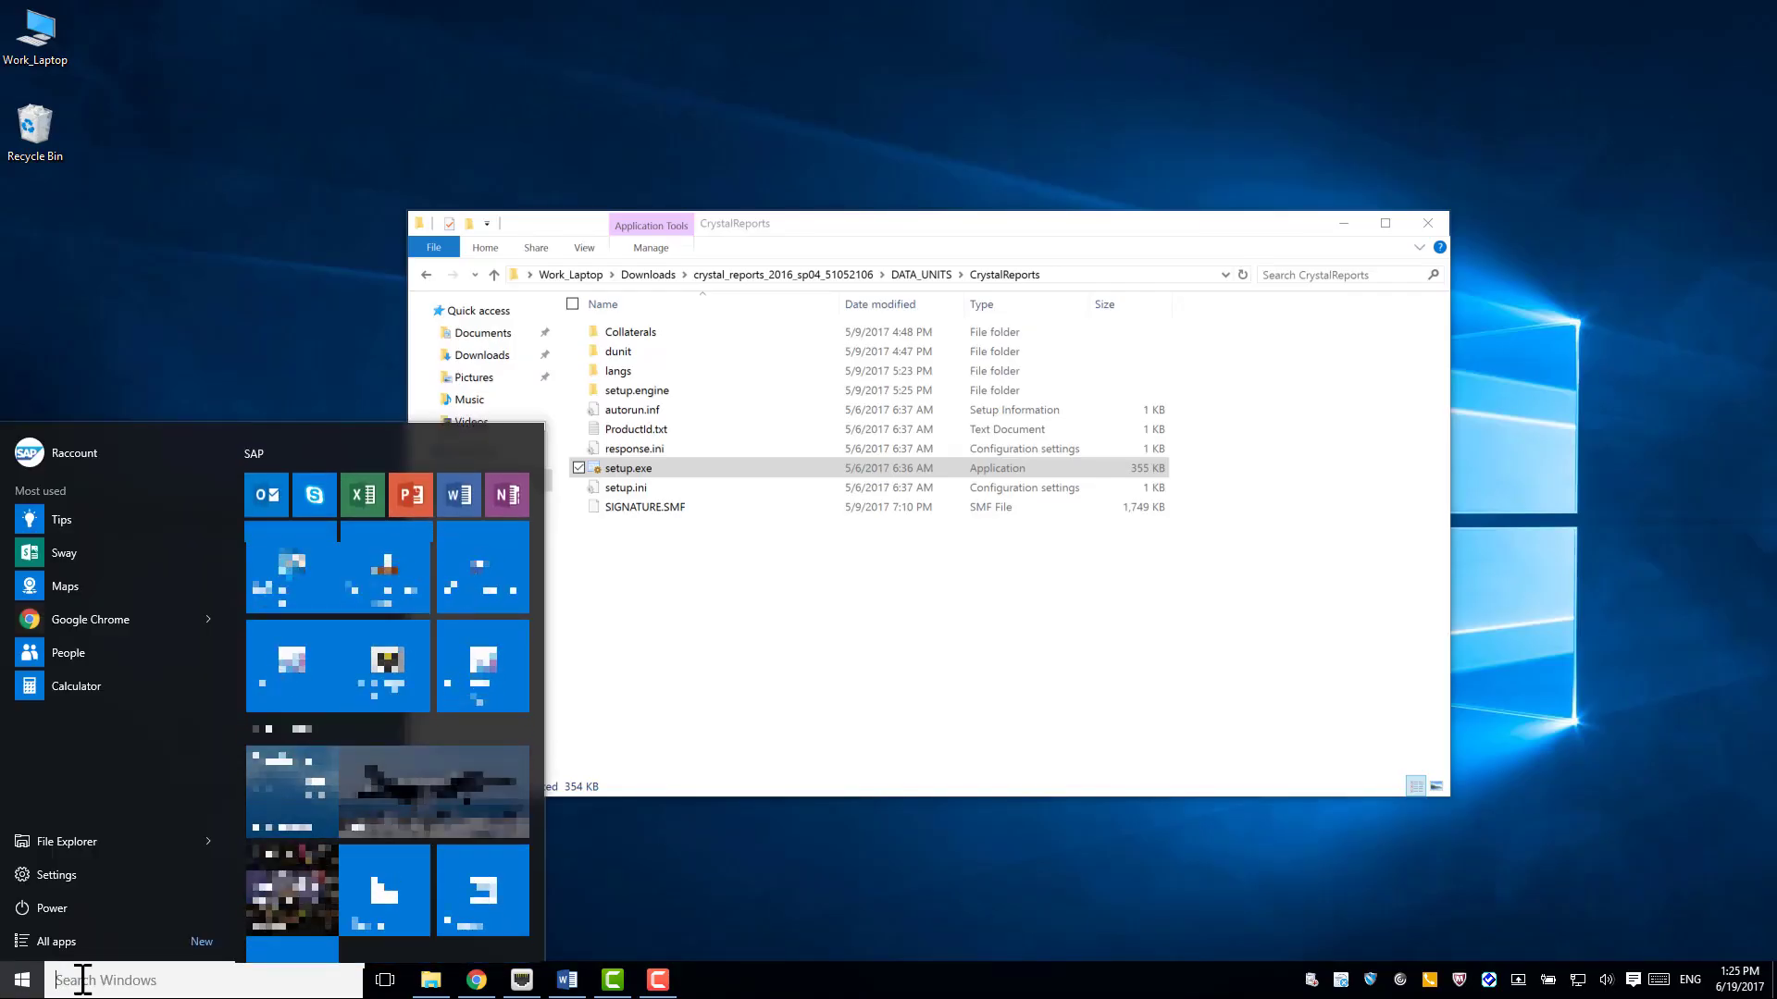
{"action": "left_click", "coordinate": [83, 980]}
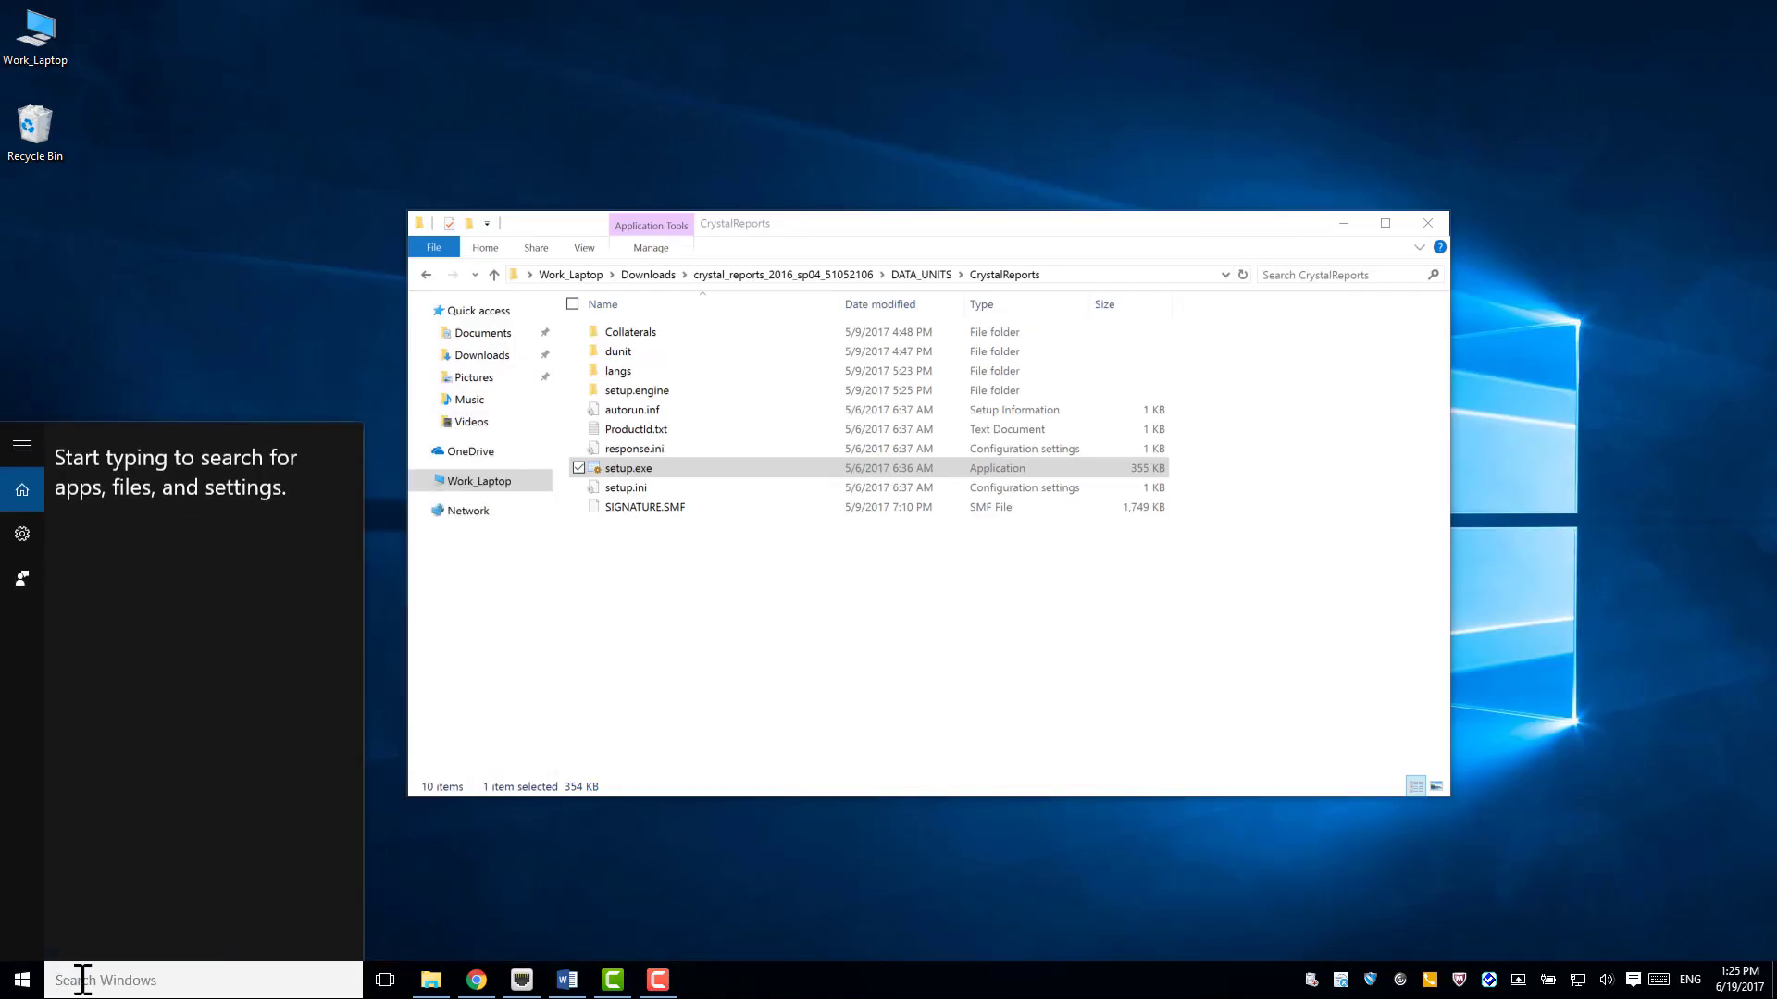
{"action": "type", "text": "S"}
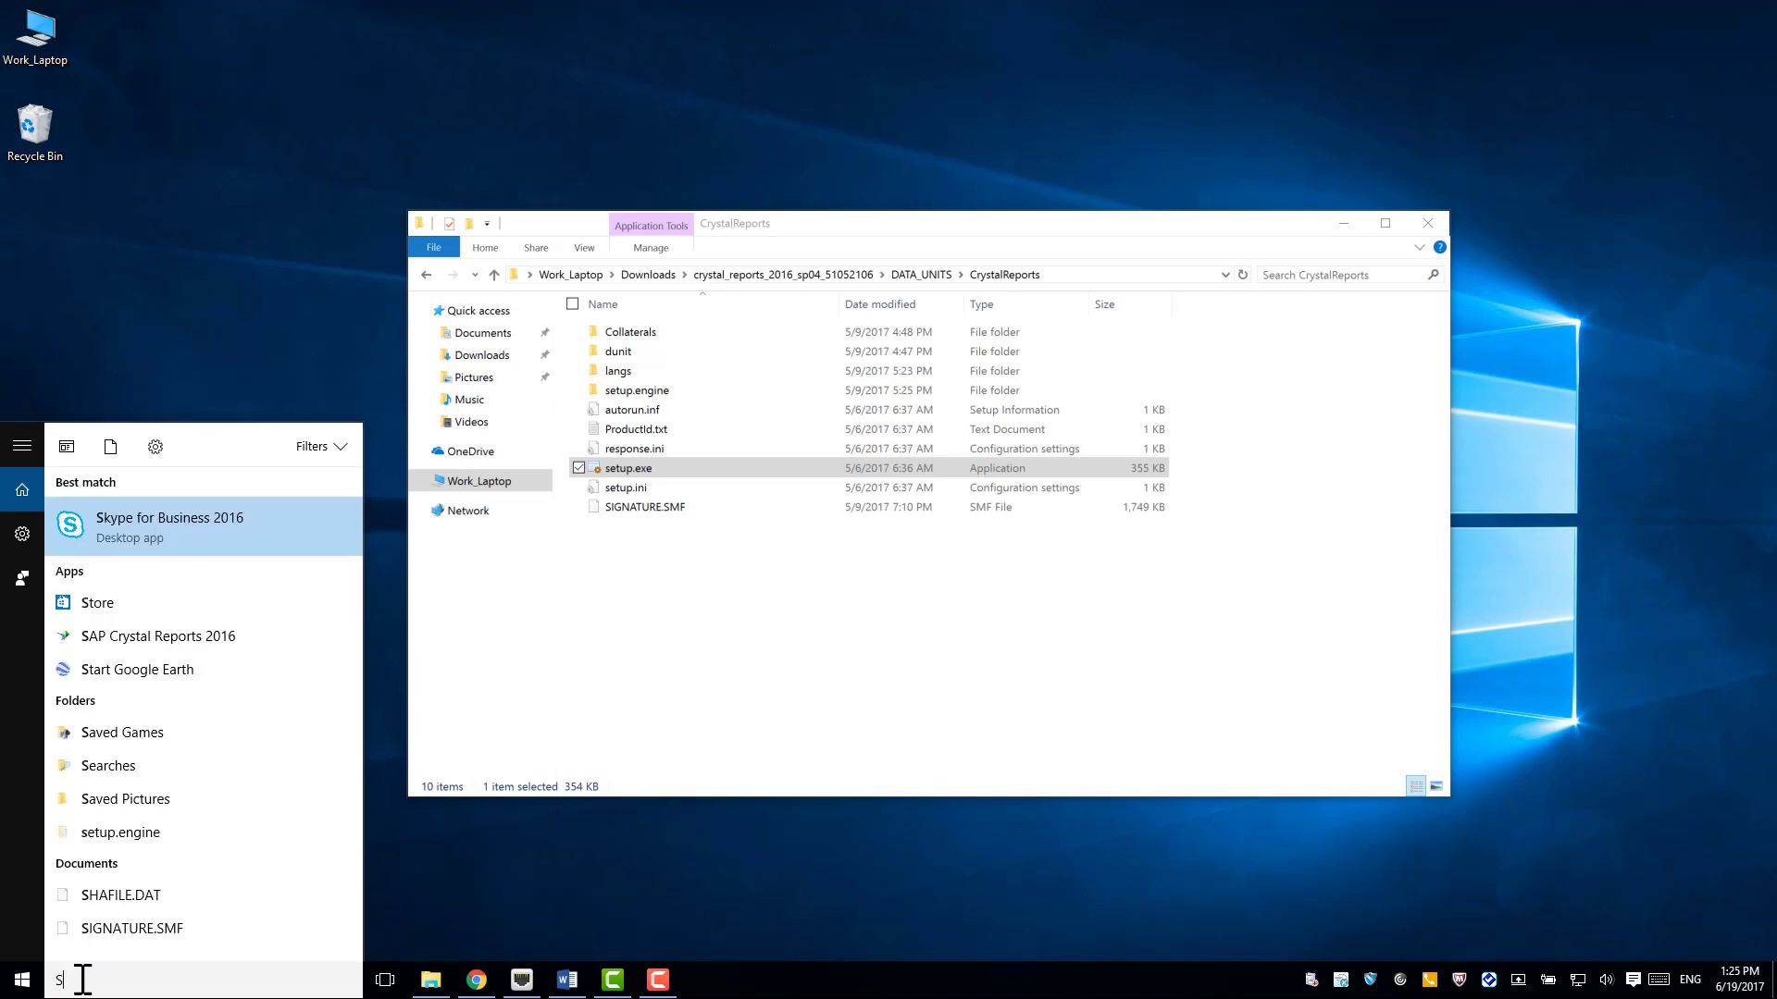
{"action": "left_click", "coordinate": [121, 639]}
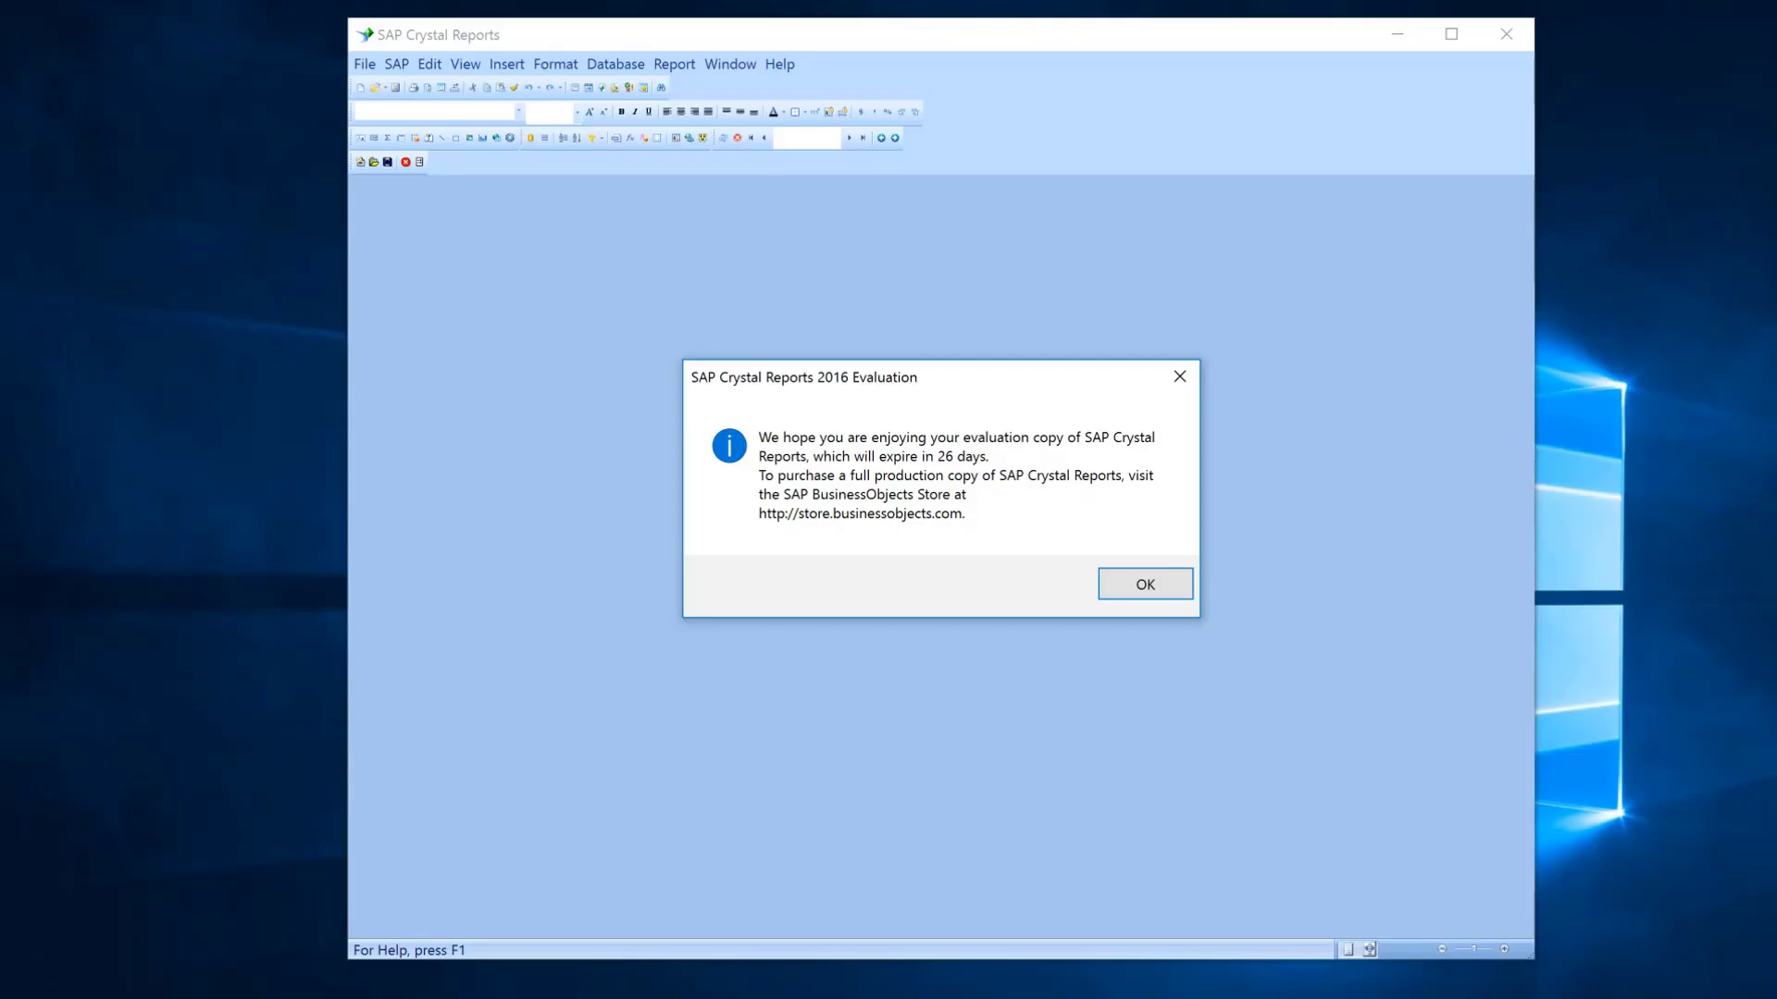
{"action": "left_click", "coordinate": [1116, 581]}
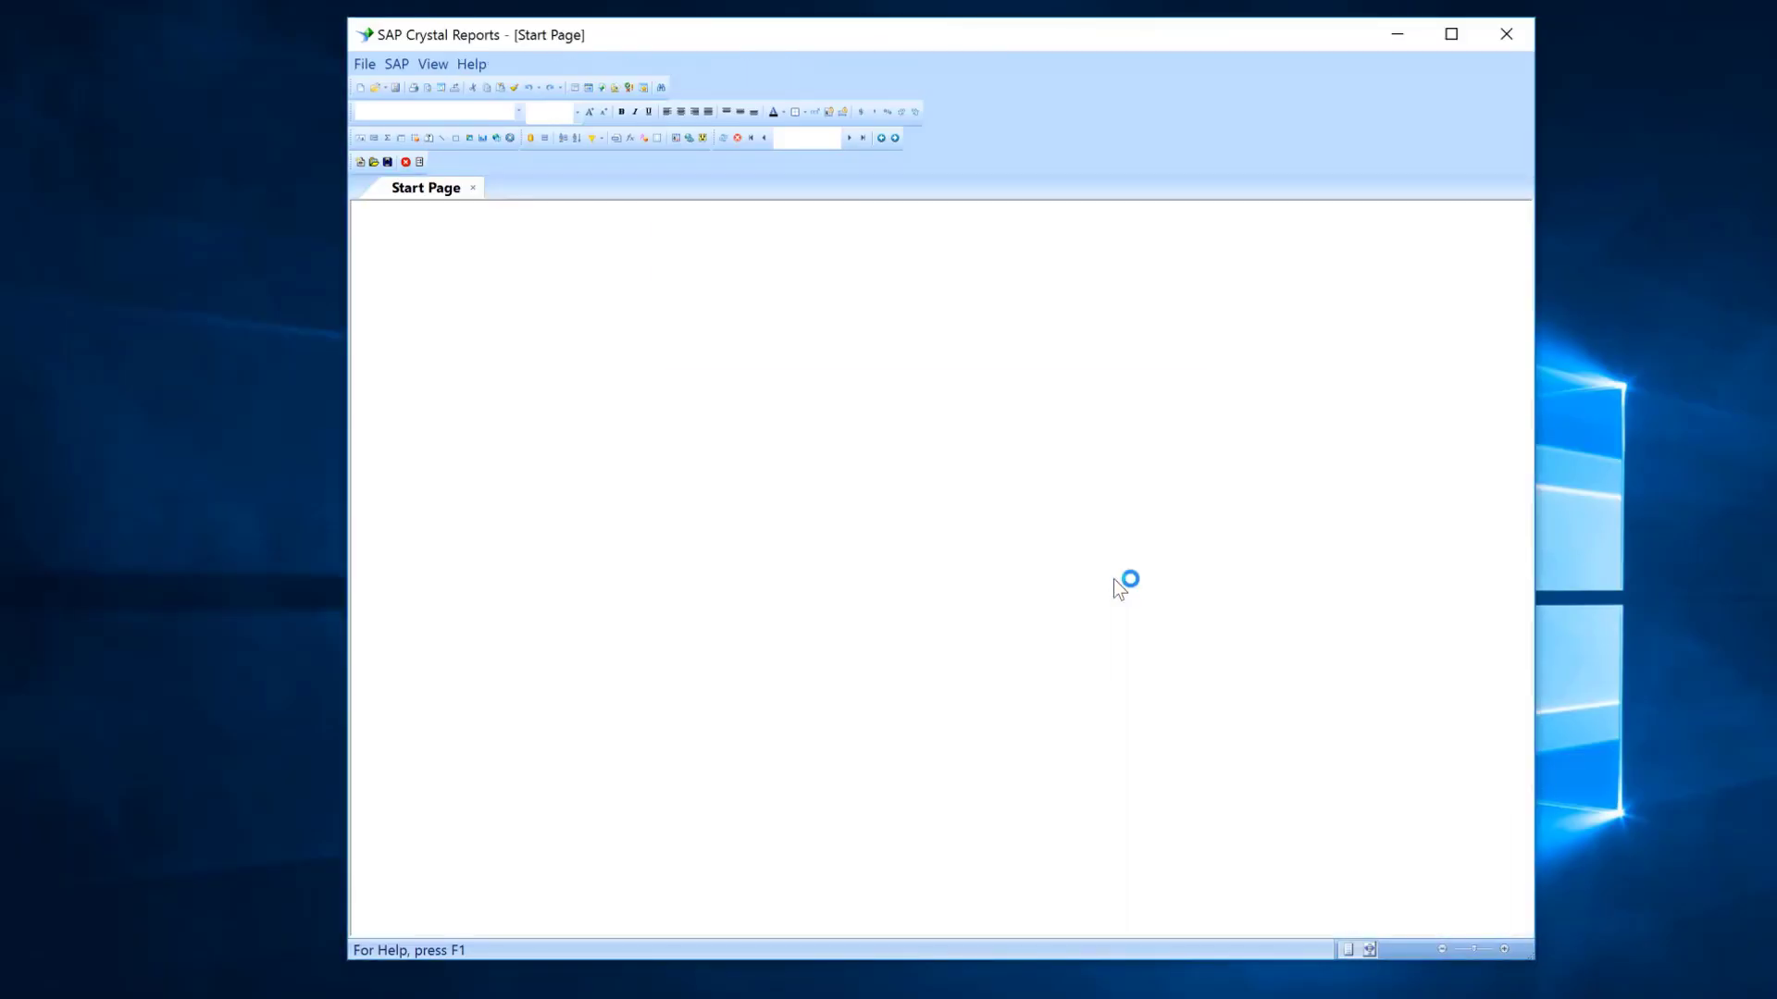
Step: In the License Manager, remove the existing evaluation keycode for Crystal Reports, paste in and add the full product keycode, and apply the change
{"action": "left_click", "coordinate": [462, 68]}
{"action": "left_click", "coordinate": [485, 185]}
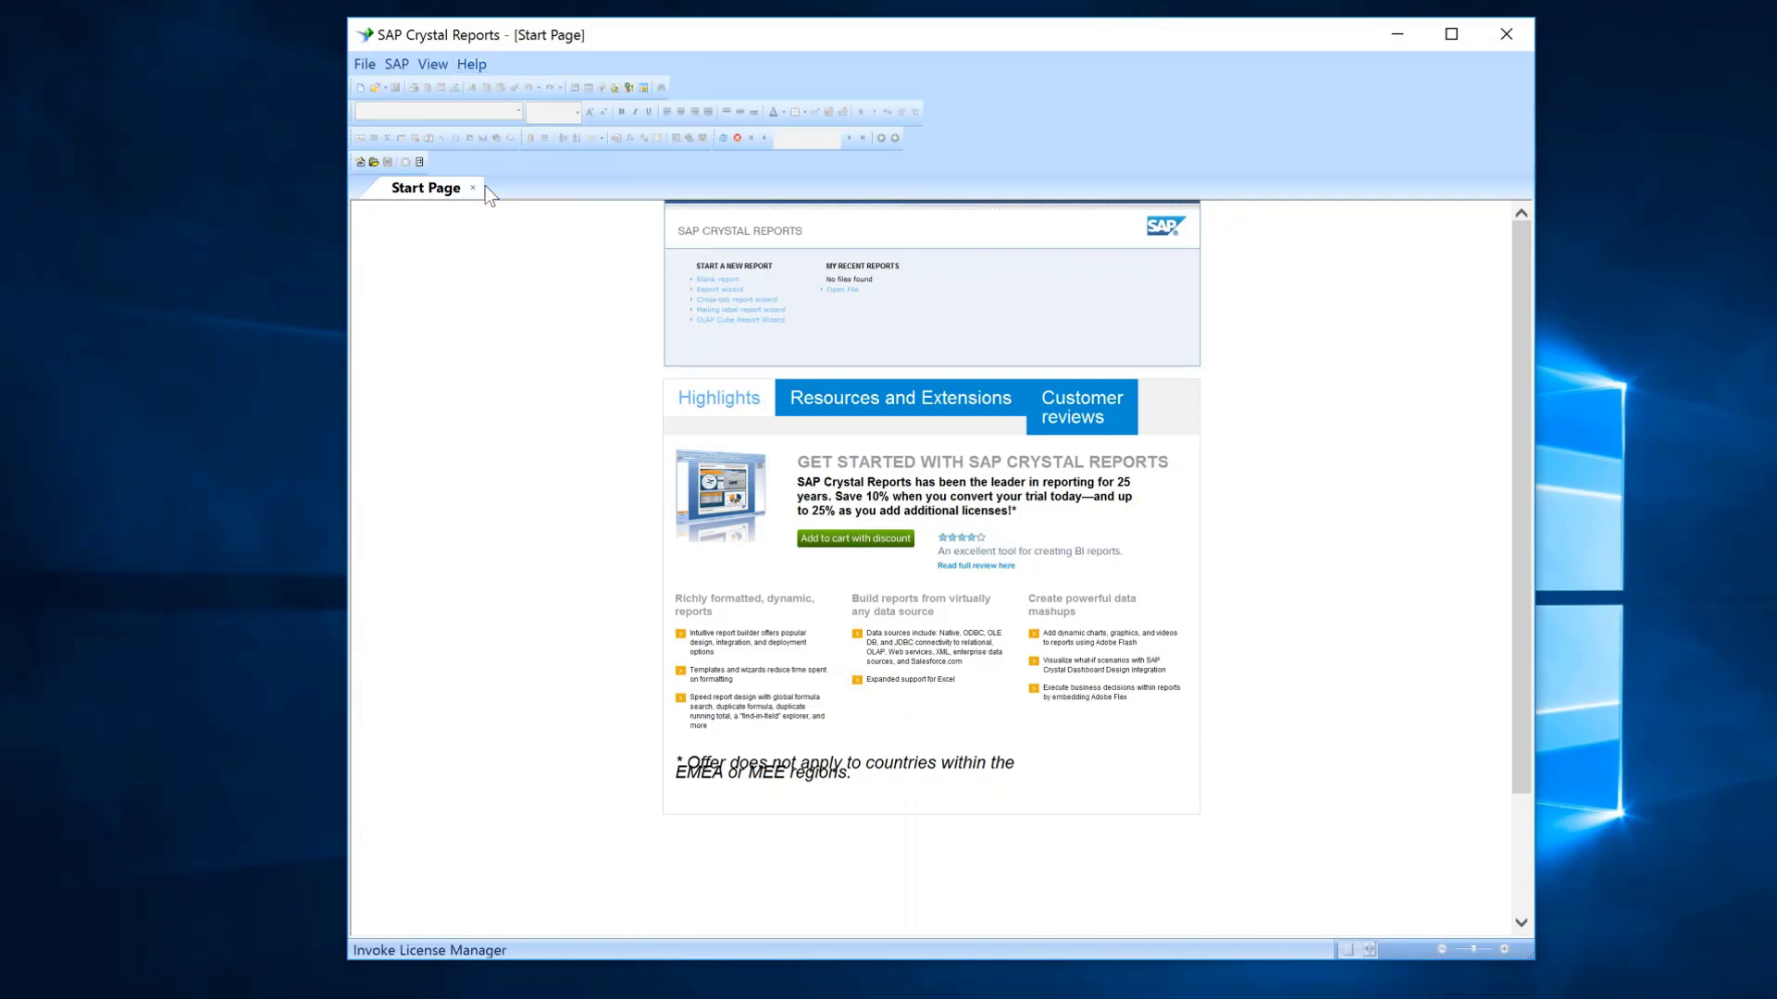
{"action": "left_click", "coordinate": [1039, 529]}
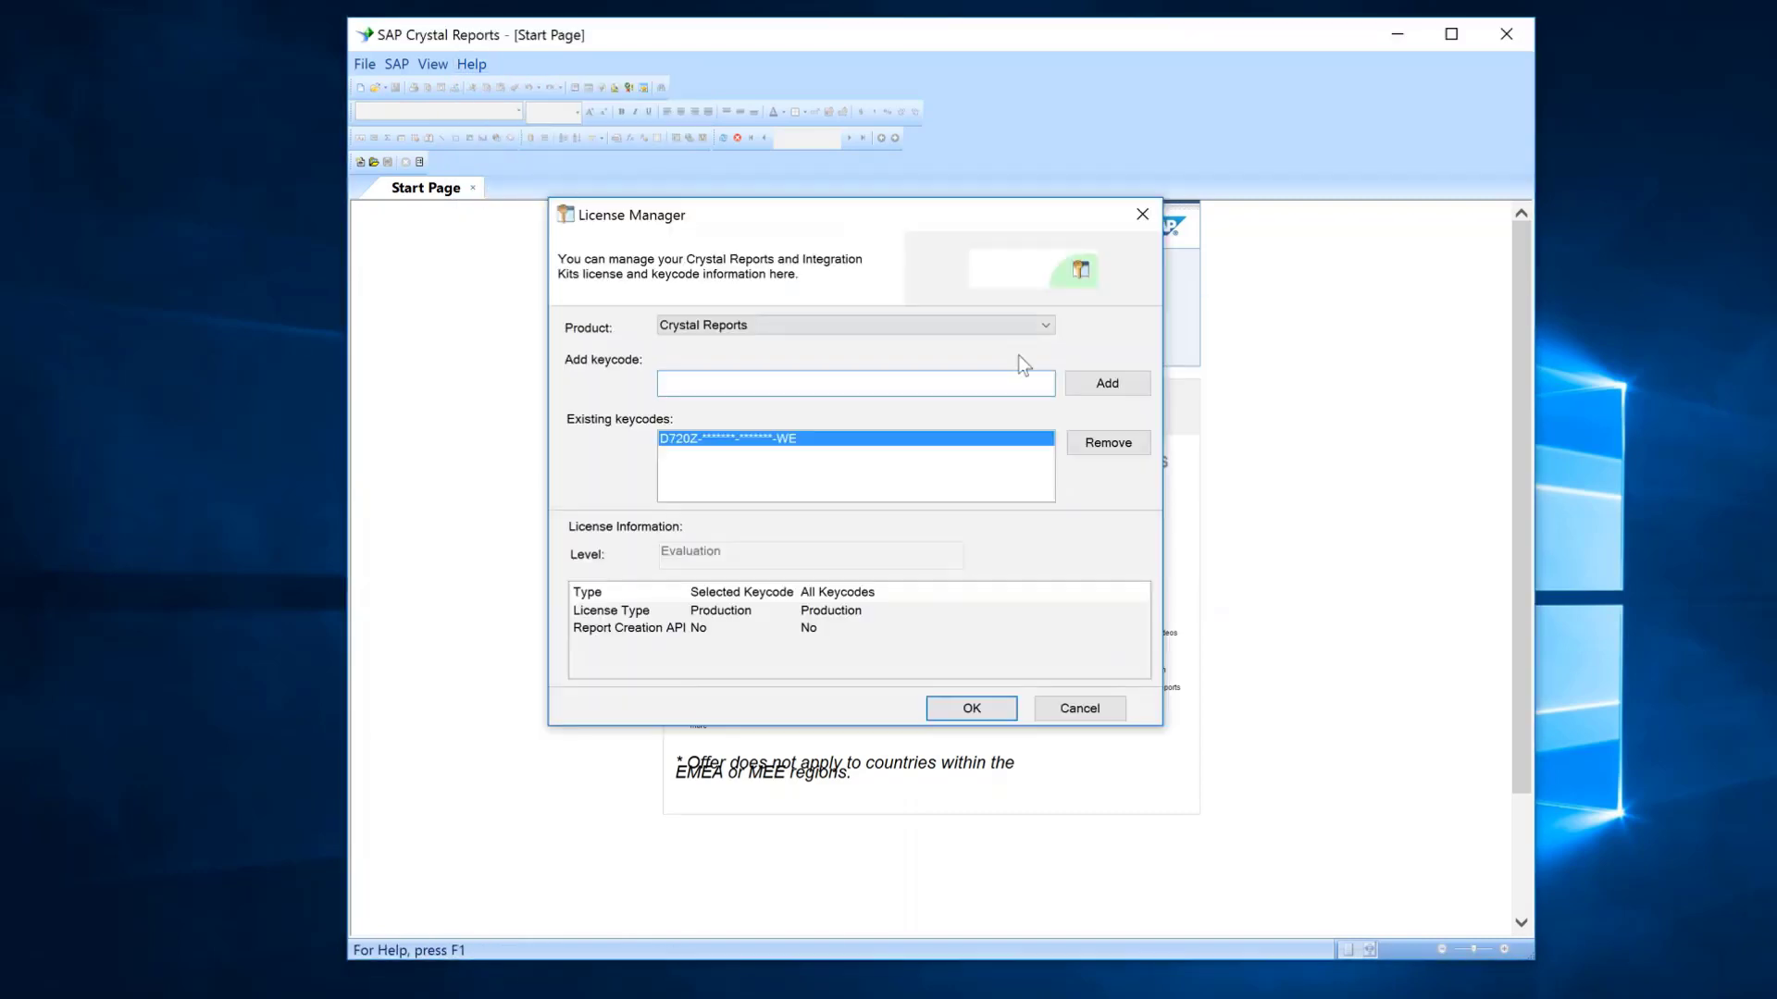
{"action": "left_click", "coordinate": [1118, 448]}
{"action": "left_click", "coordinate": [956, 383]}
{"action": "key", "text": "ctrl+v"}
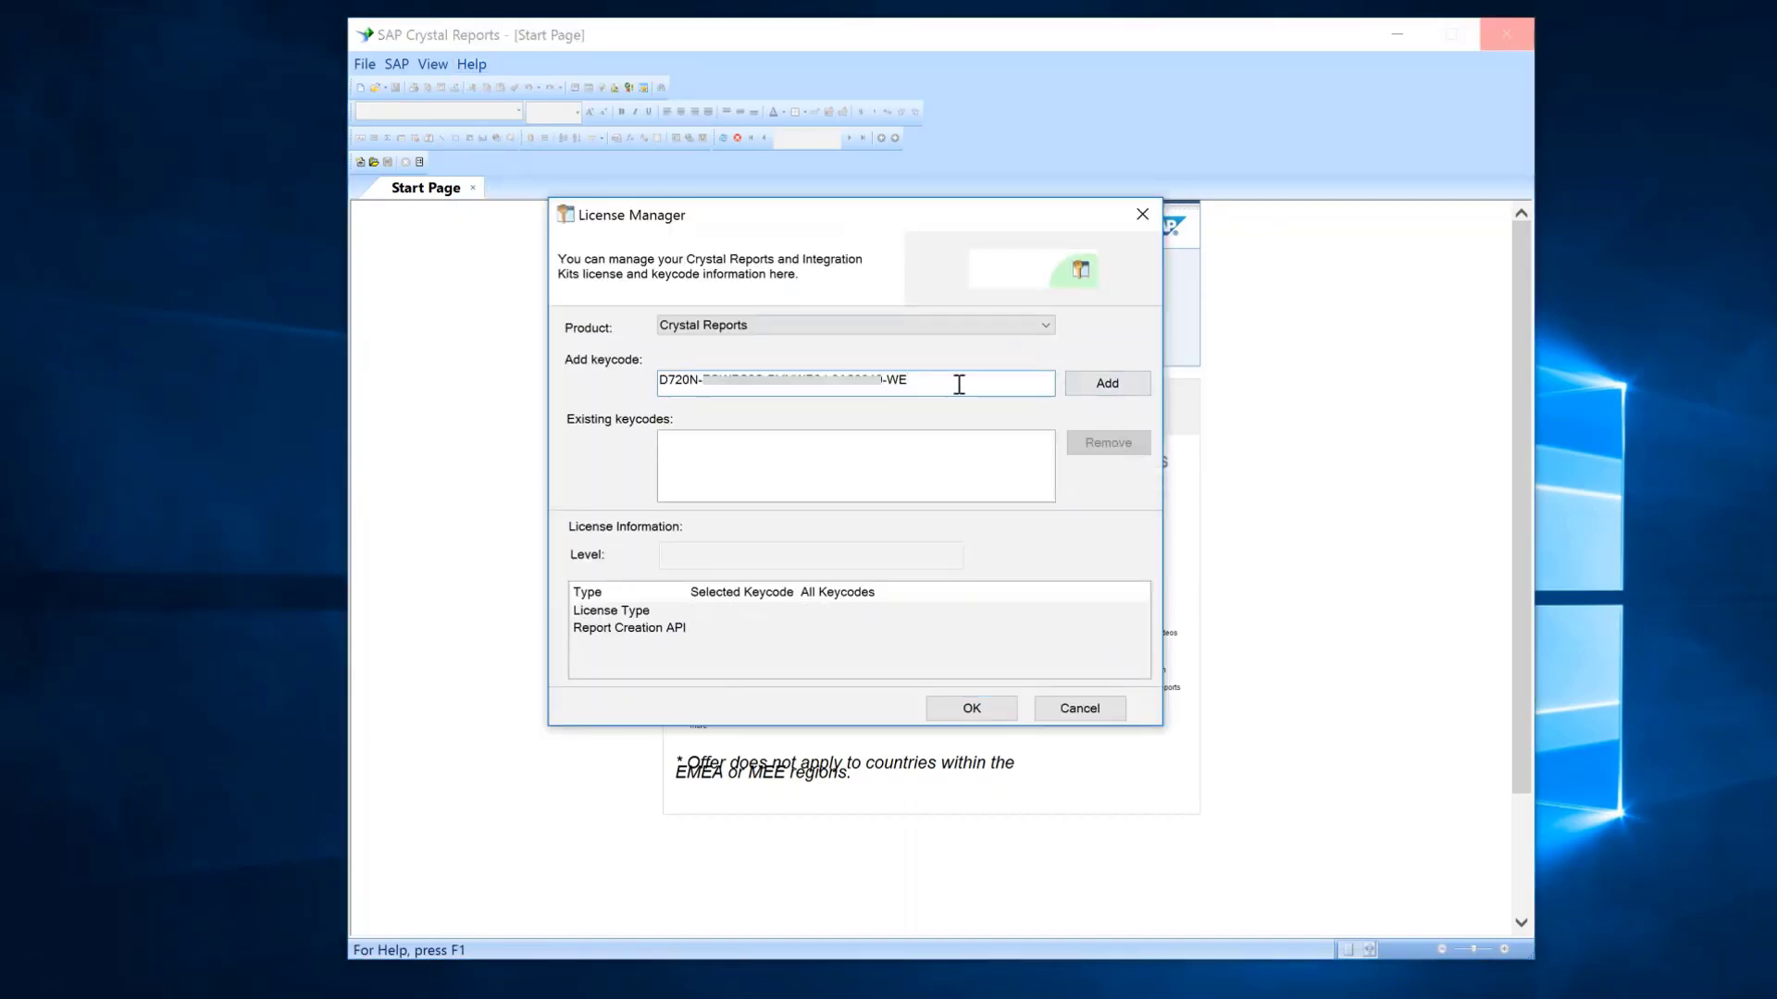
{"action": "left_click", "coordinate": [1099, 381]}
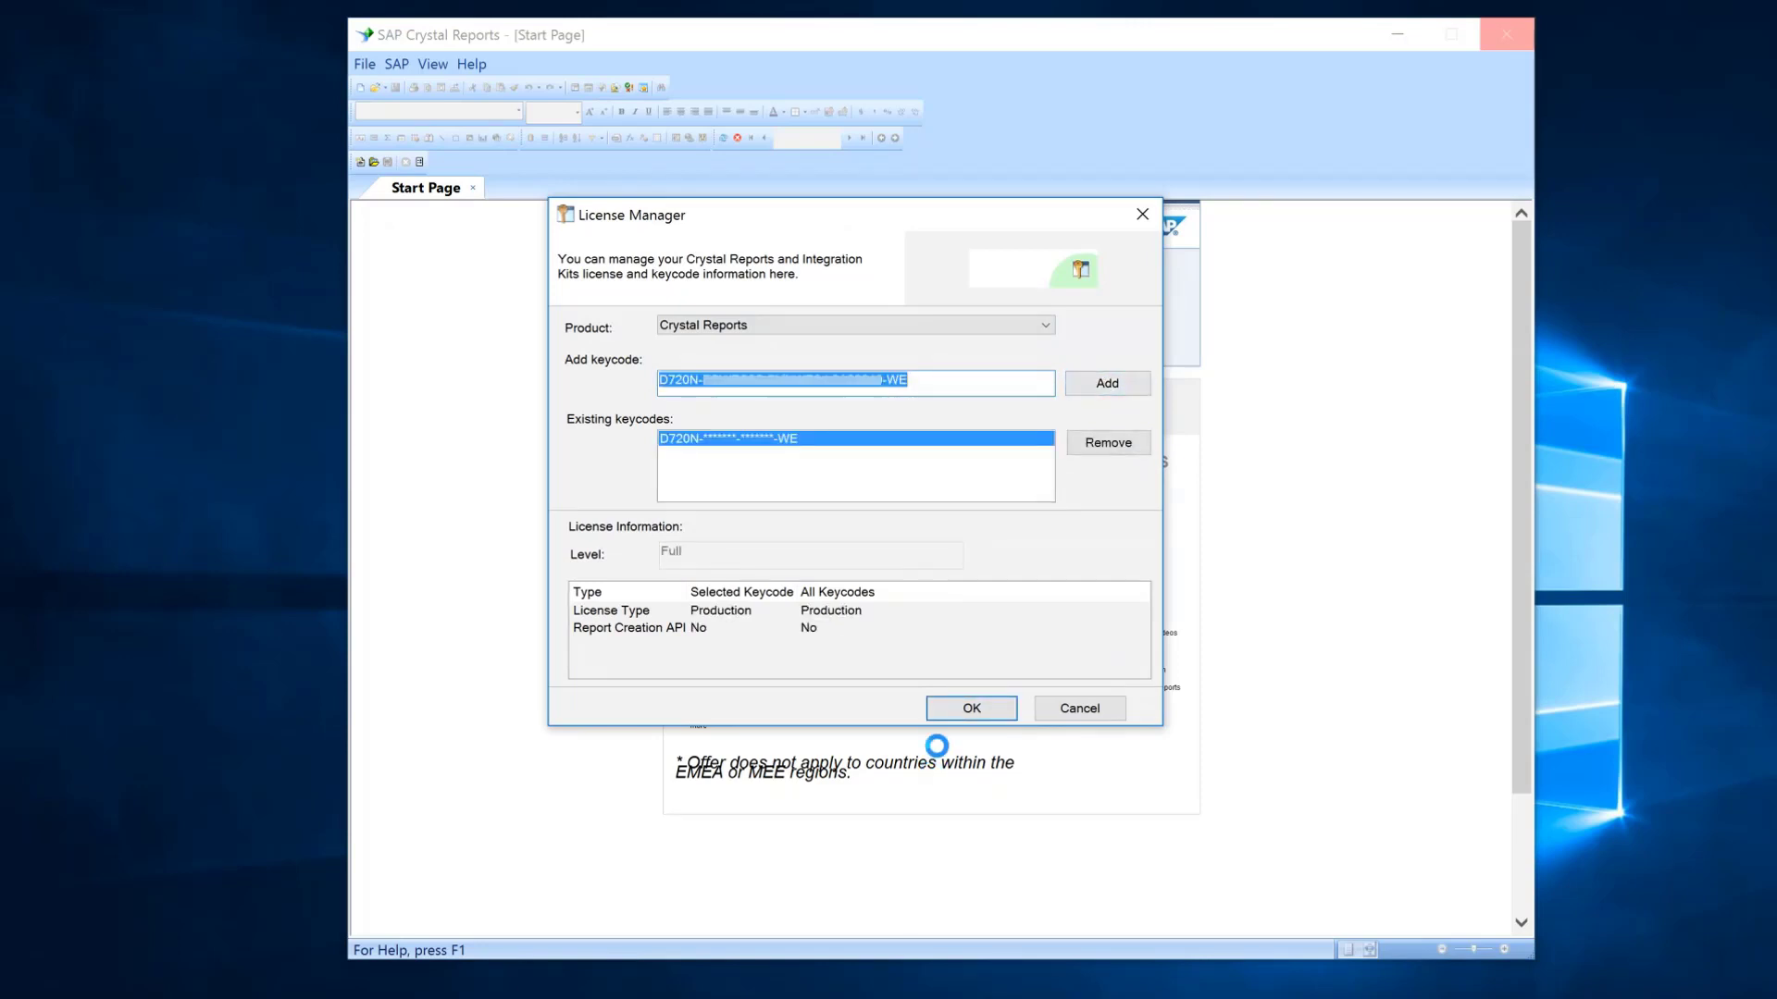
{"action": "left_click", "coordinate": [944, 712]}
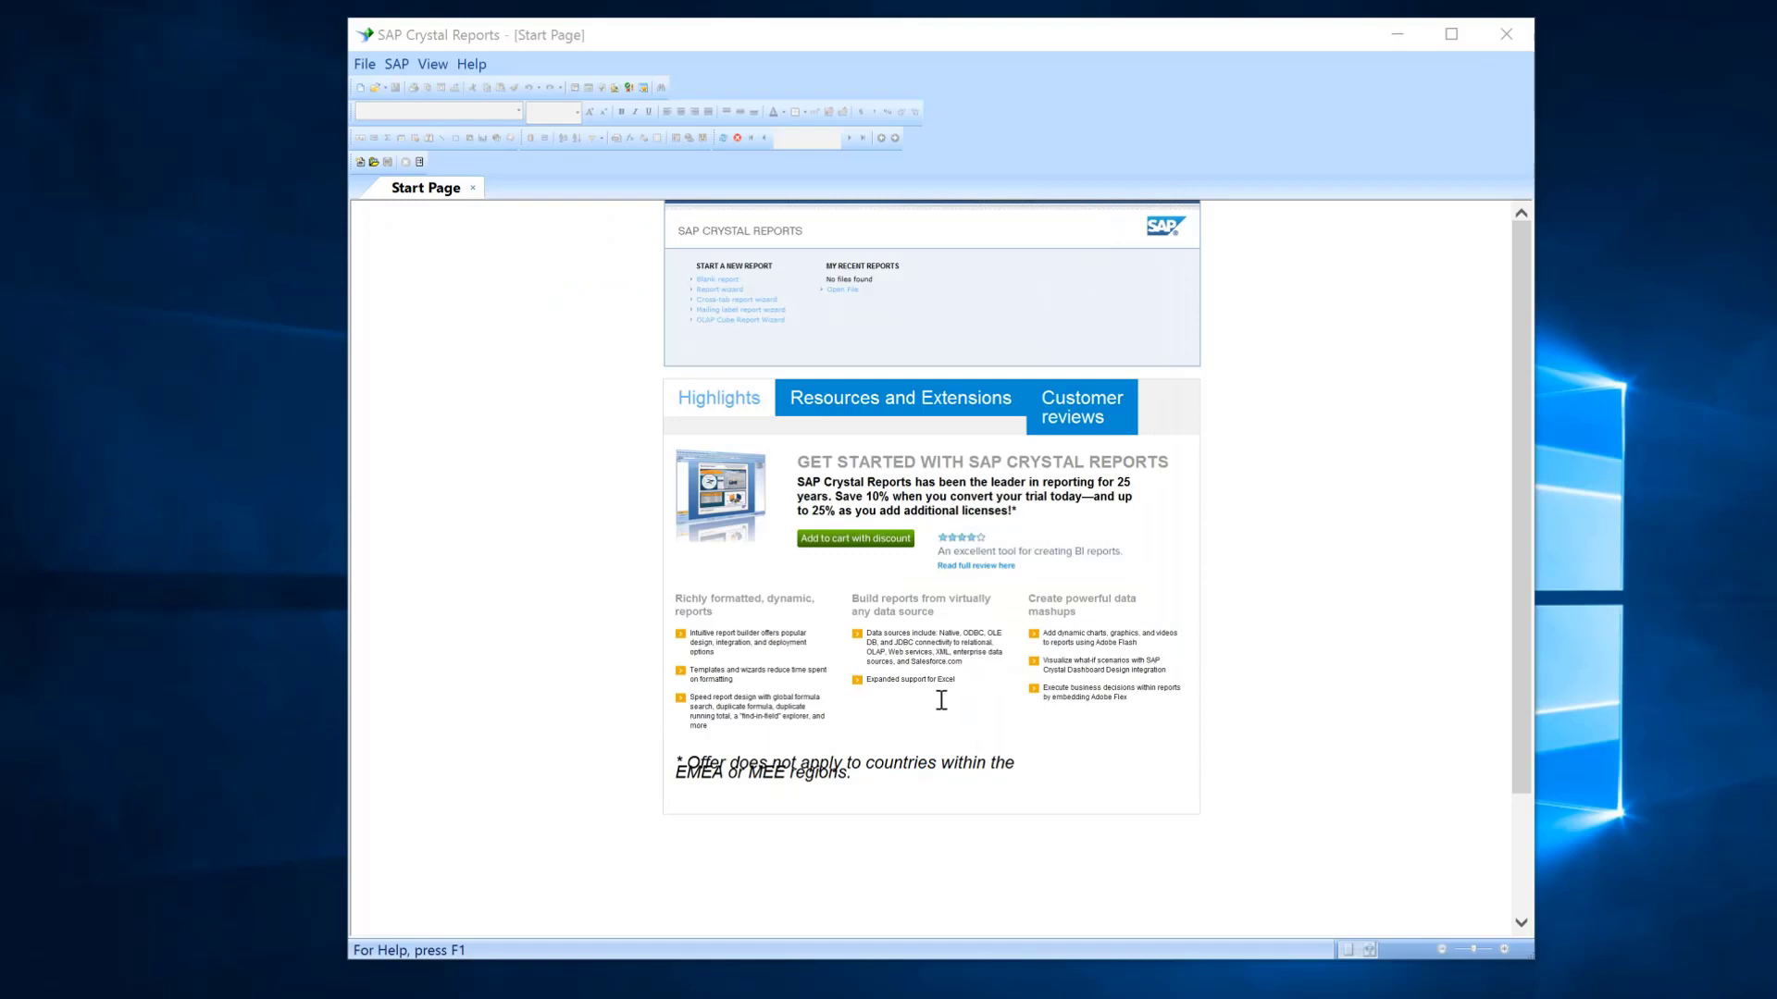
Step: Bring up the file commands of SAP Crystal Reports from the Start Page
{"action": "left_click", "coordinate": [364, 64]}
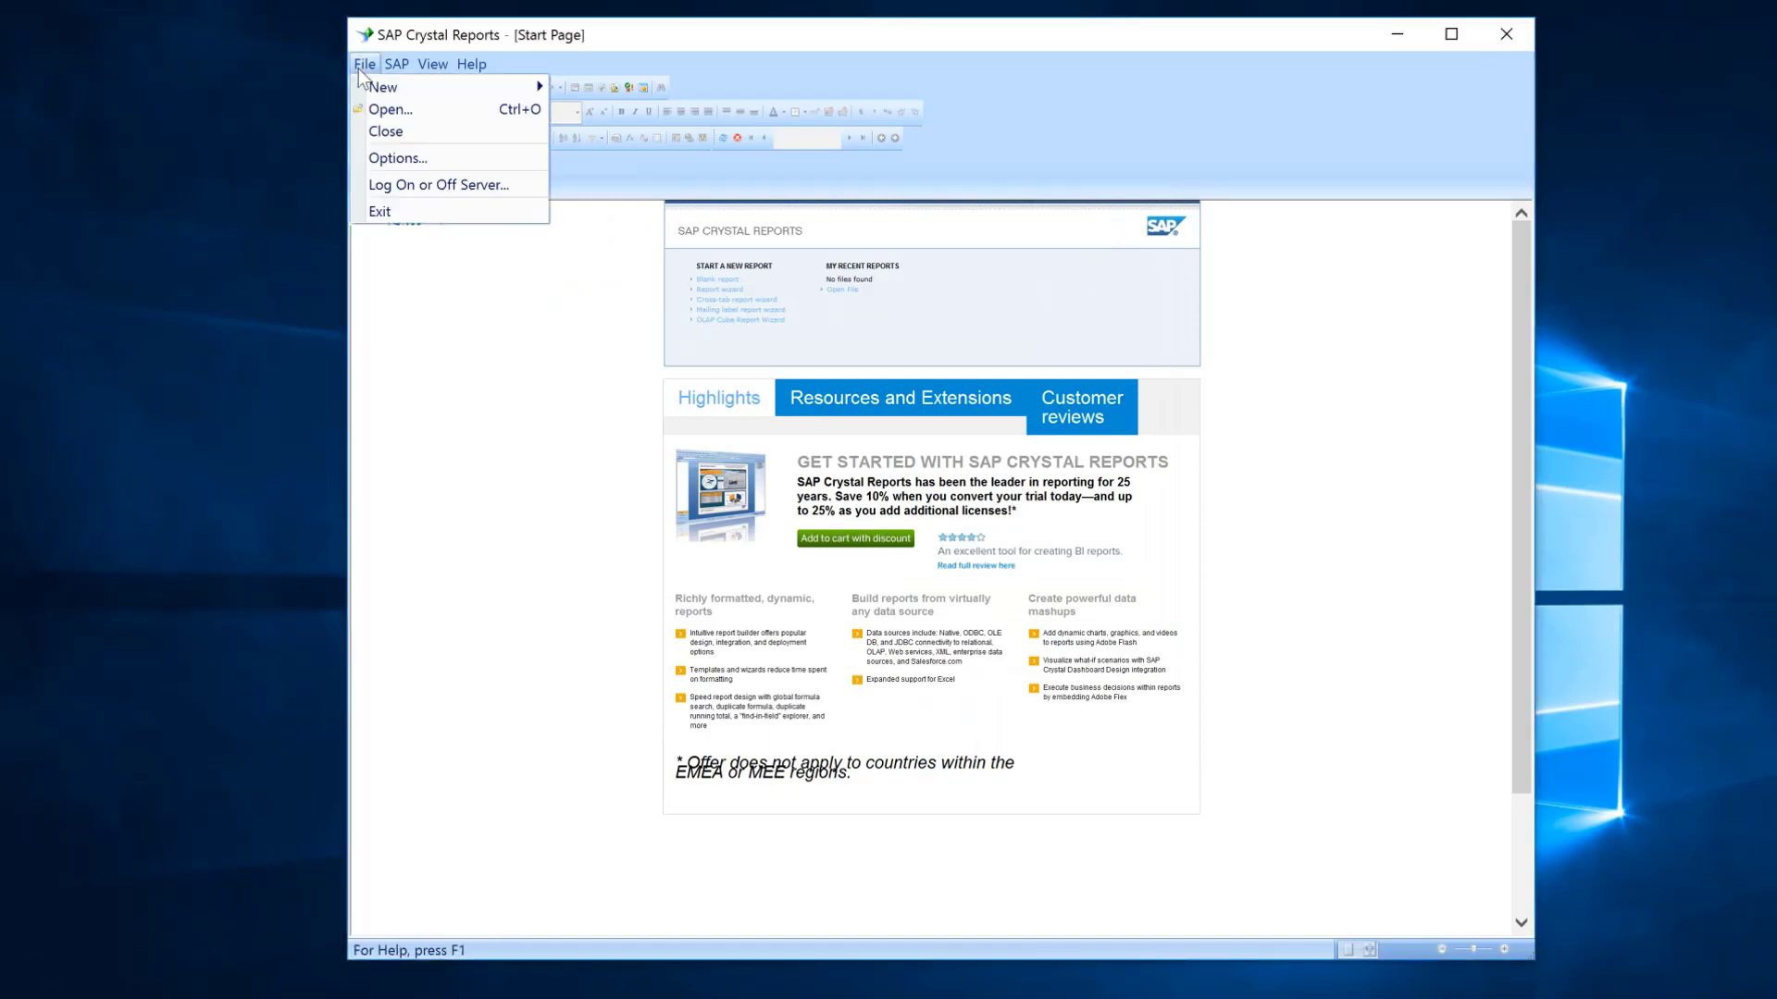